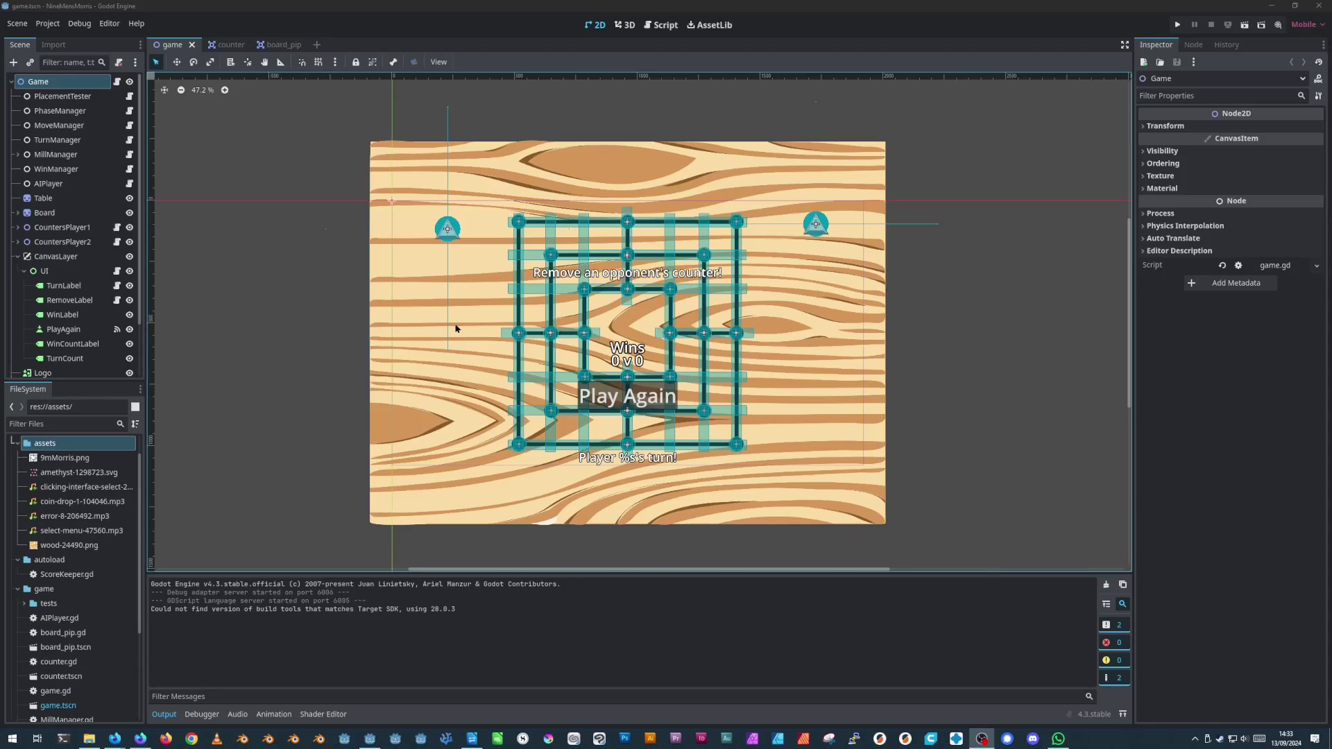
In the godot4 downloads folder, start Extract All on Godot_v4.3-stable_win64.exe.zip, then cancel it.
{"action": "key", "text": "alt+Tab"}
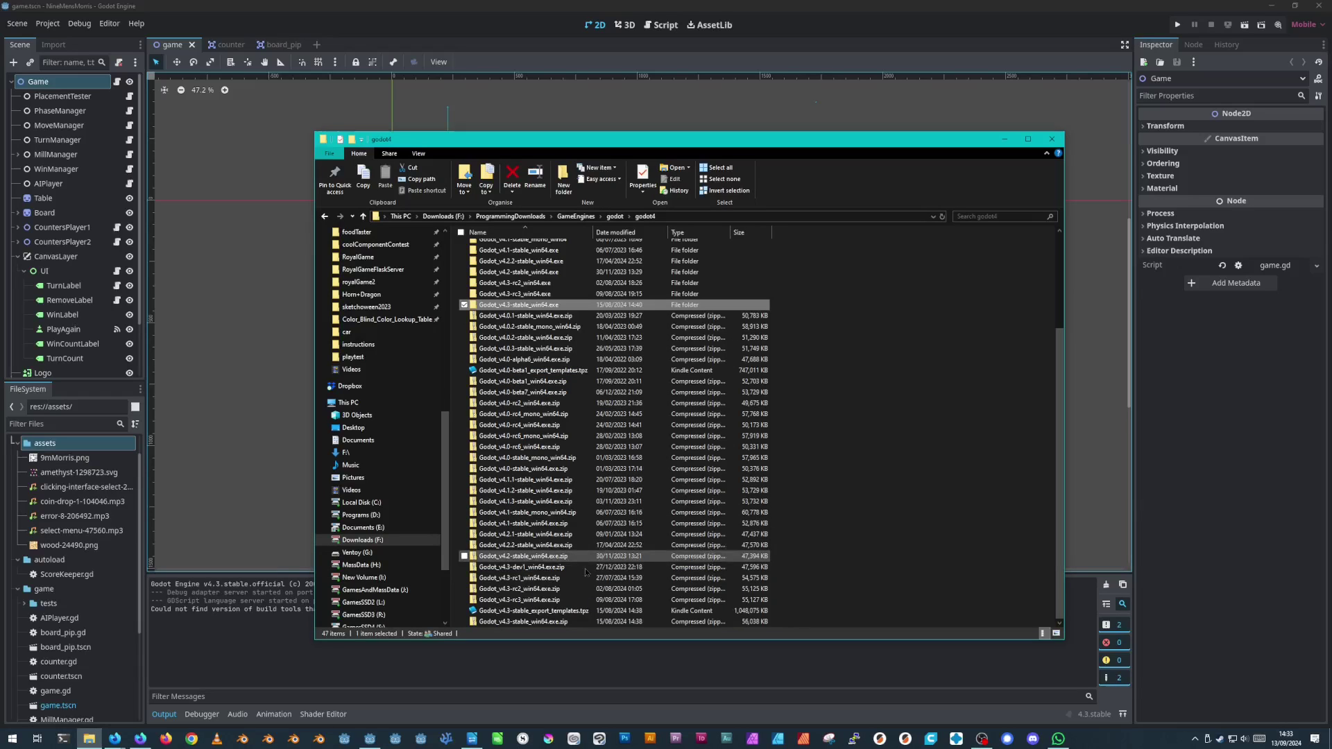
{"action": "right_click", "coordinate": [528, 623]}
{"action": "left_click", "coordinate": [914, 572]}
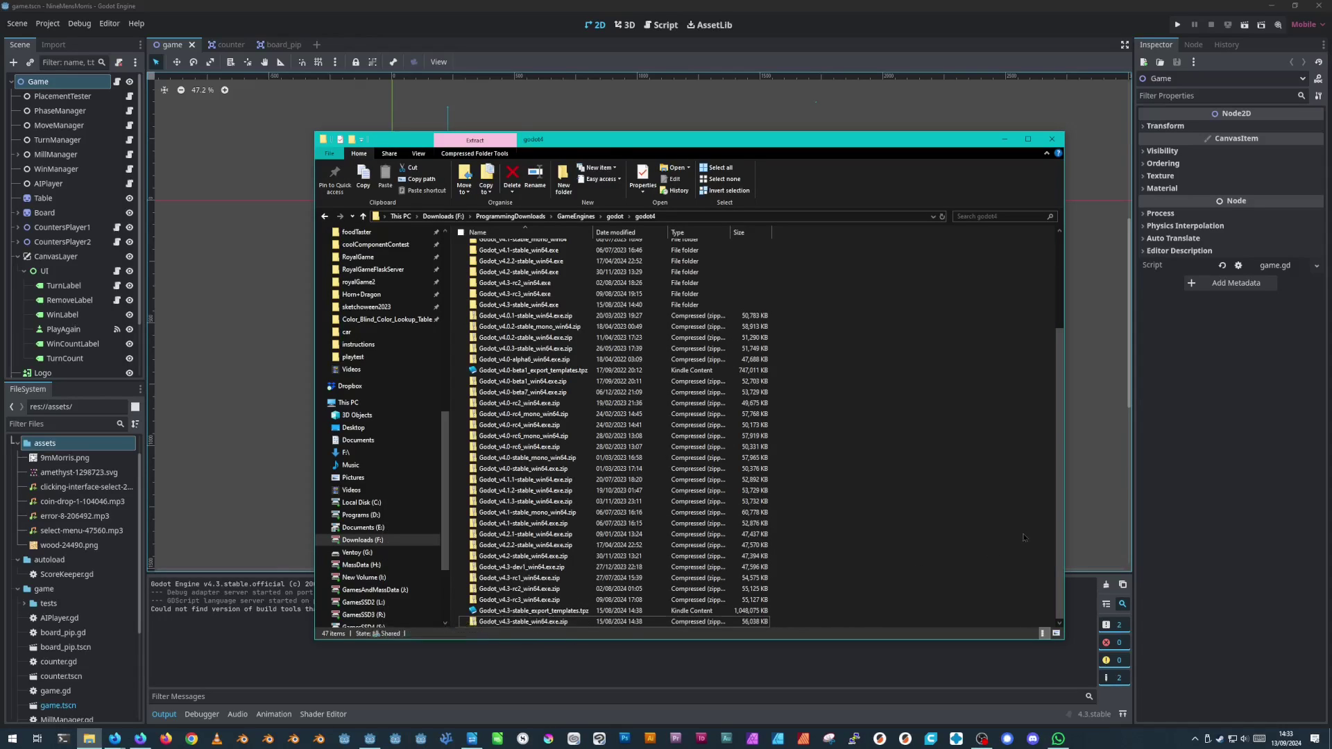
{"action": "left_click", "coordinate": [504, 625]}
{"action": "right_click", "coordinate": [504, 624]}
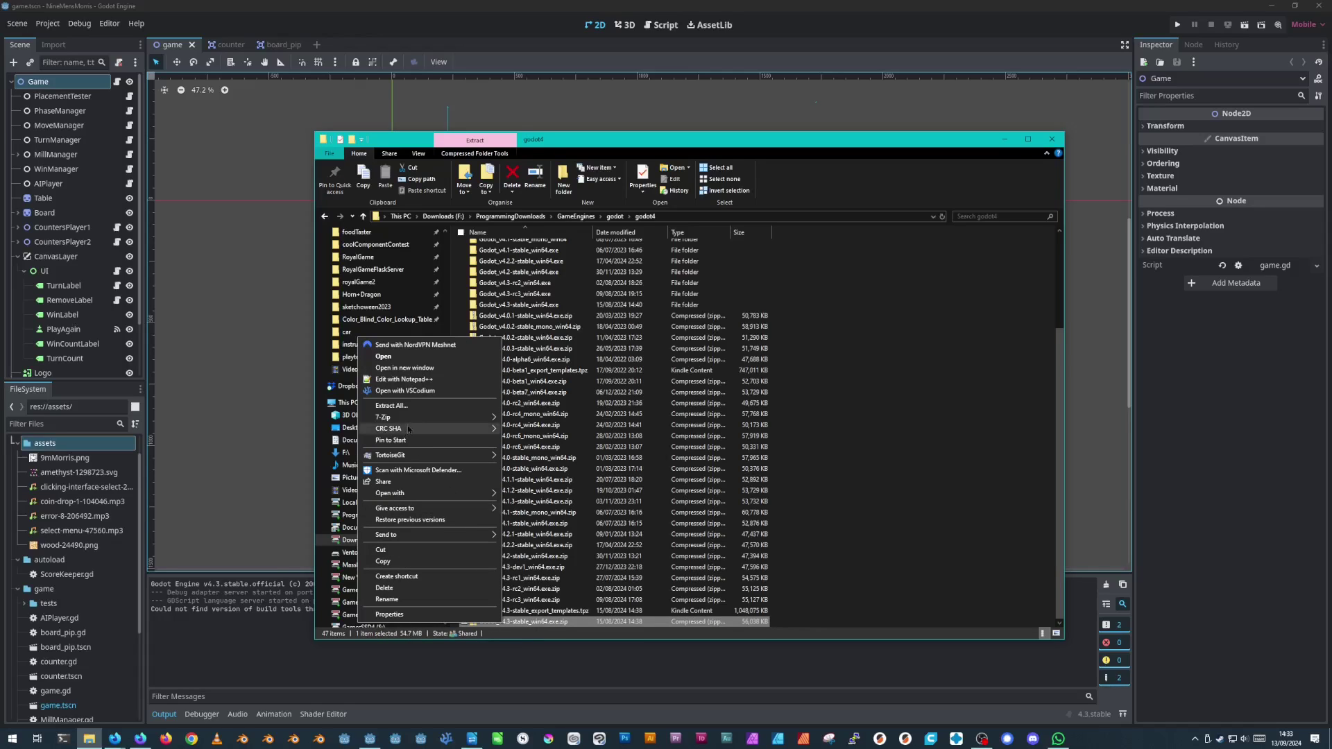
{"action": "left_click", "coordinate": [417, 406]}
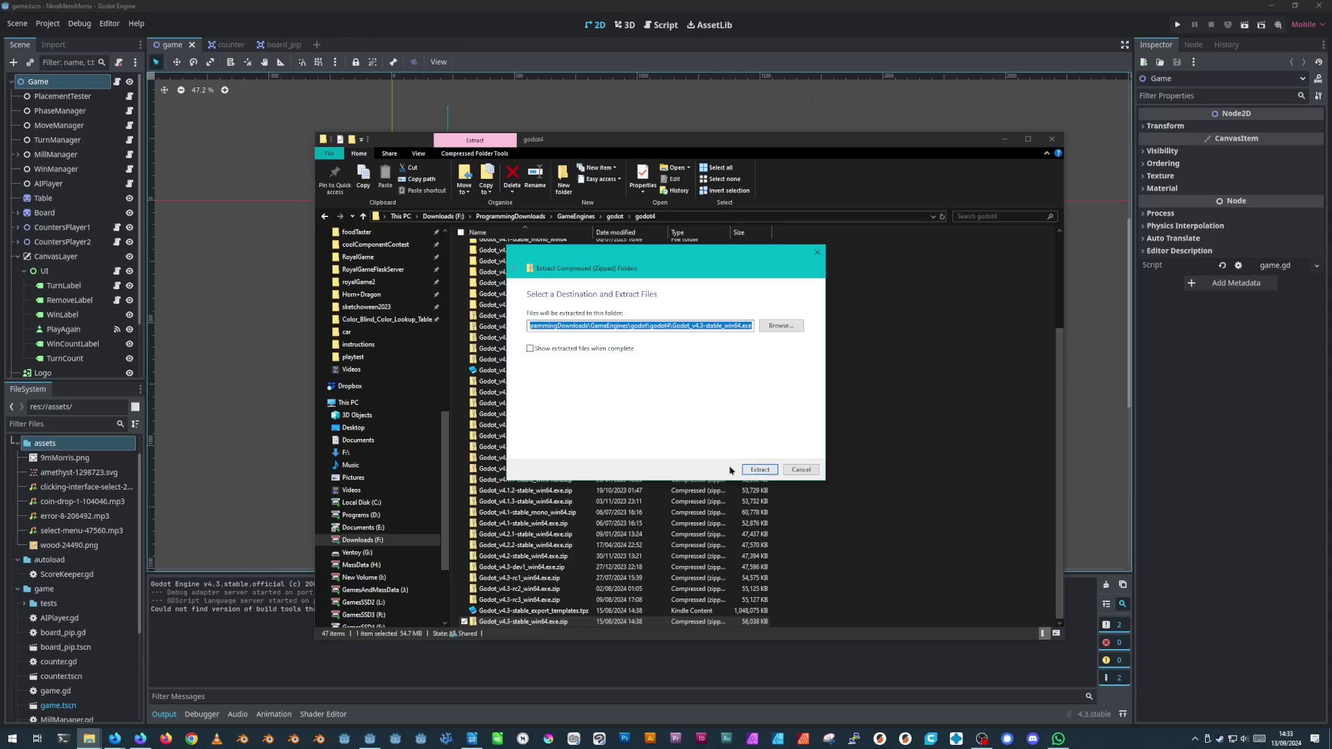
{"action": "left_click", "coordinate": [801, 470]}
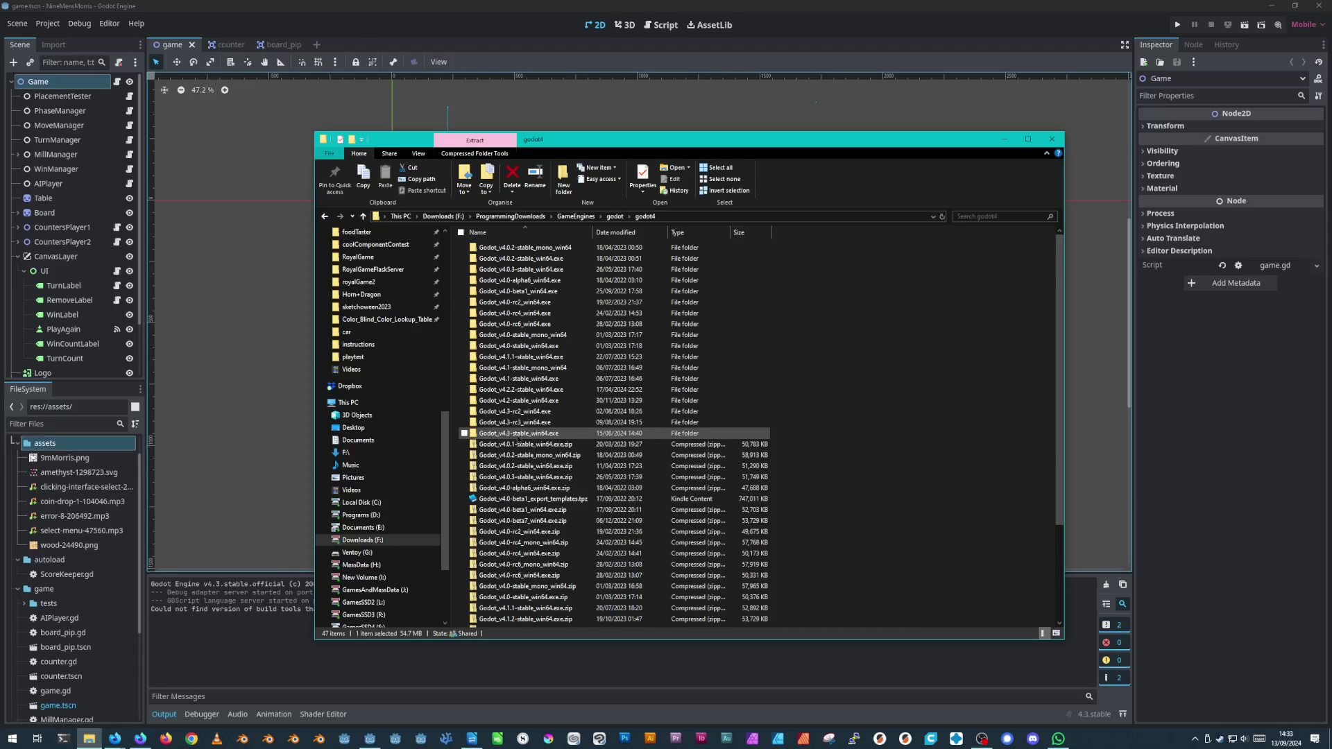
Open the Godot_v4.3-stable_win64.exe folder and pin the Godot 4.3 executable to the taskbar.
{"action": "double_click", "coordinate": [514, 436]}
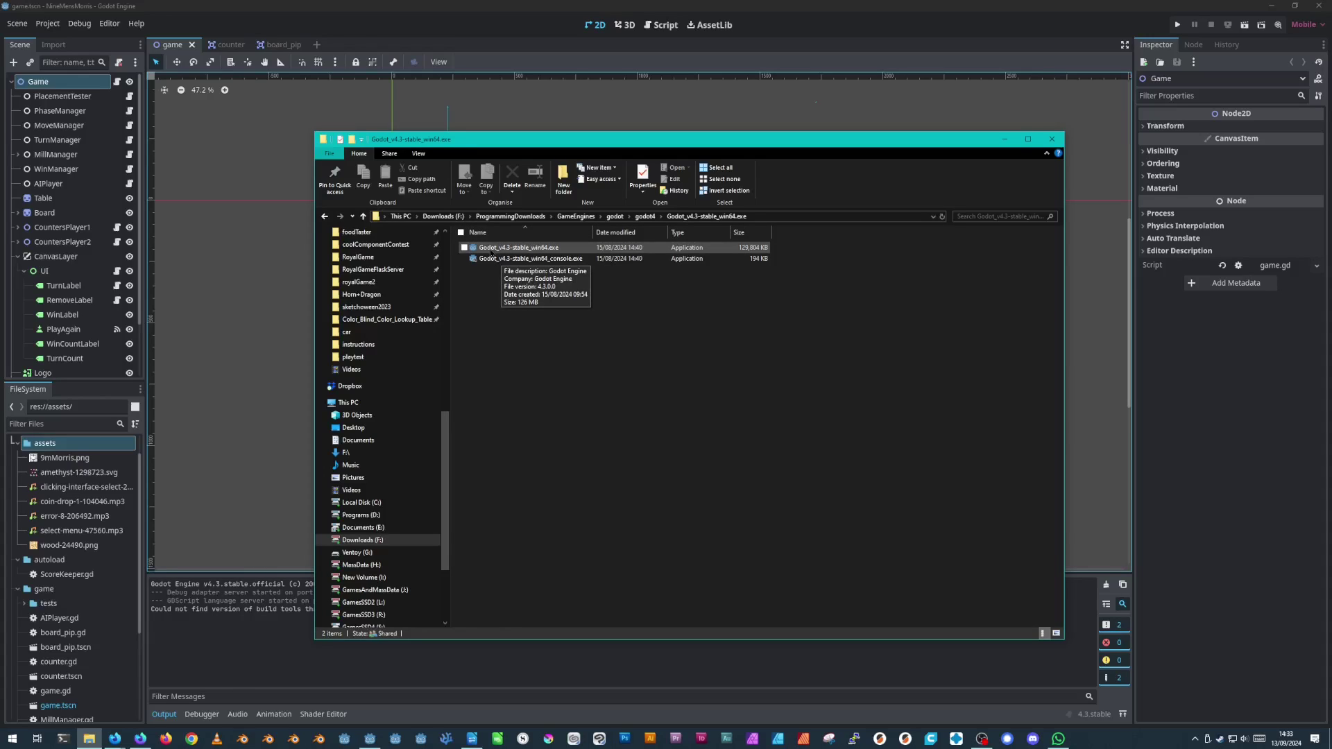
{"action": "right_click", "coordinate": [490, 251]}
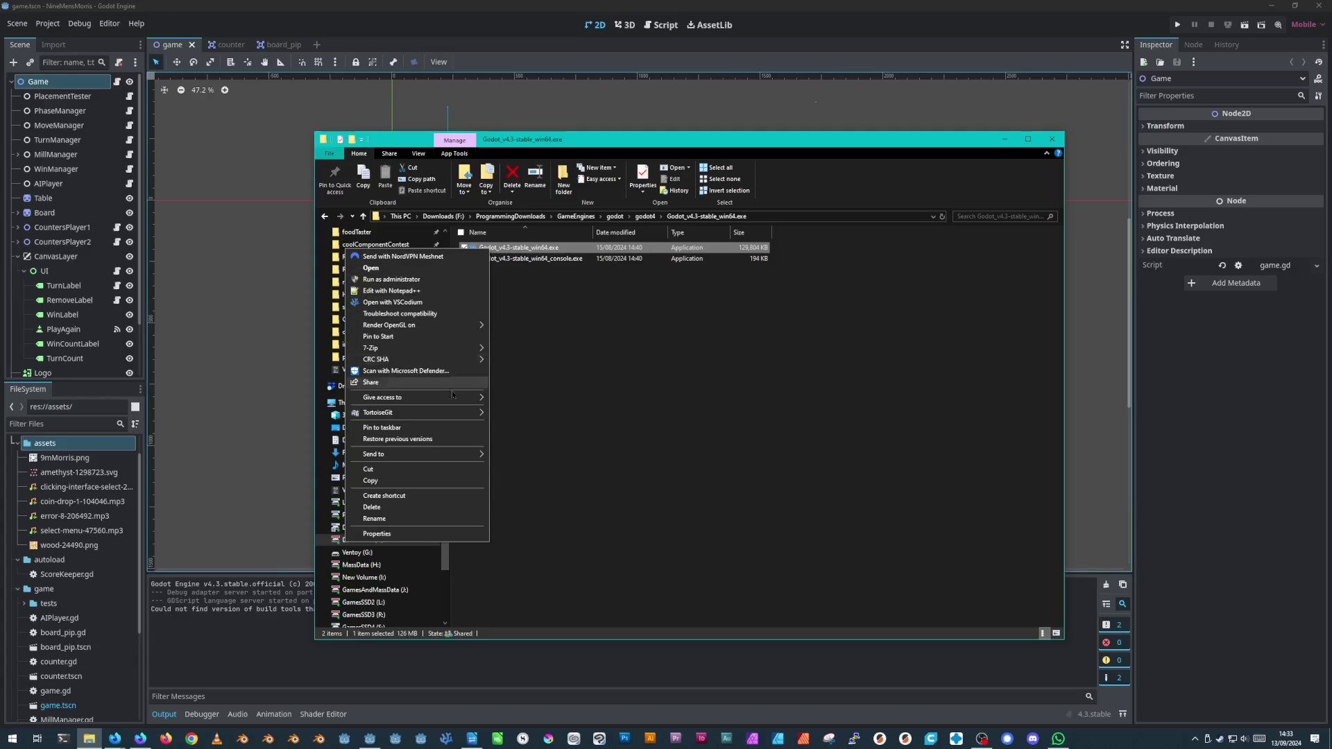
{"action": "left_click", "coordinate": [416, 429]}
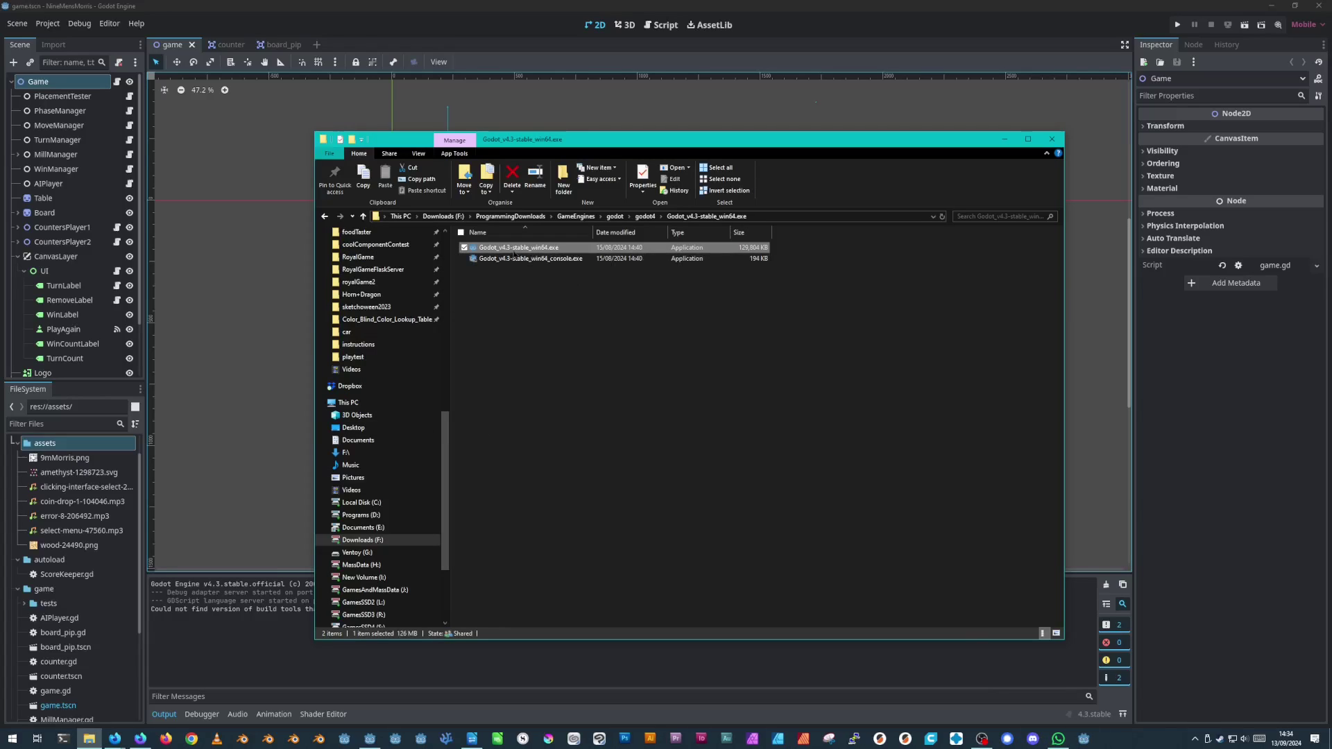
Pin the Godot 4.3 executable to the Start menu as well.
{"action": "right_click", "coordinate": [514, 250]}
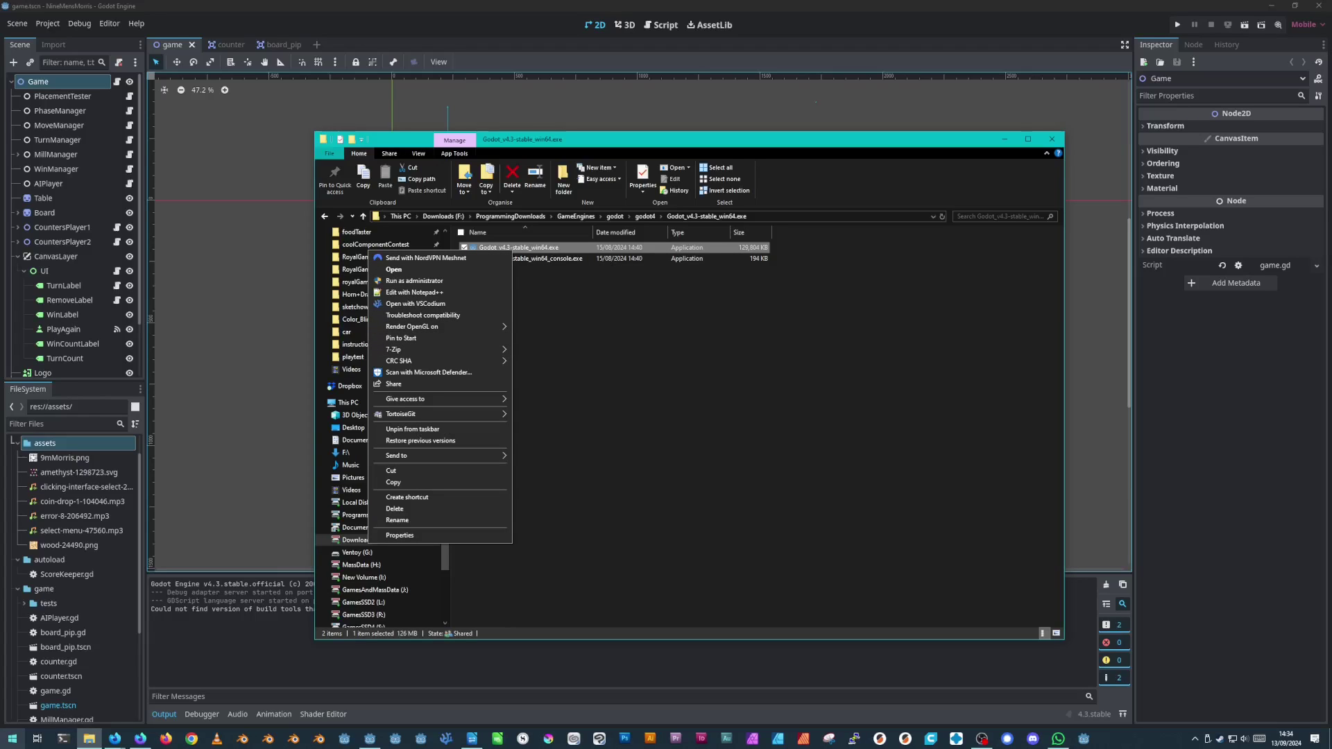
{"action": "left_click", "coordinate": [12, 739]}
{"action": "scroll", "coordinate": [260, 693], "scroll_direction": "down", "scroll_amount": 3}
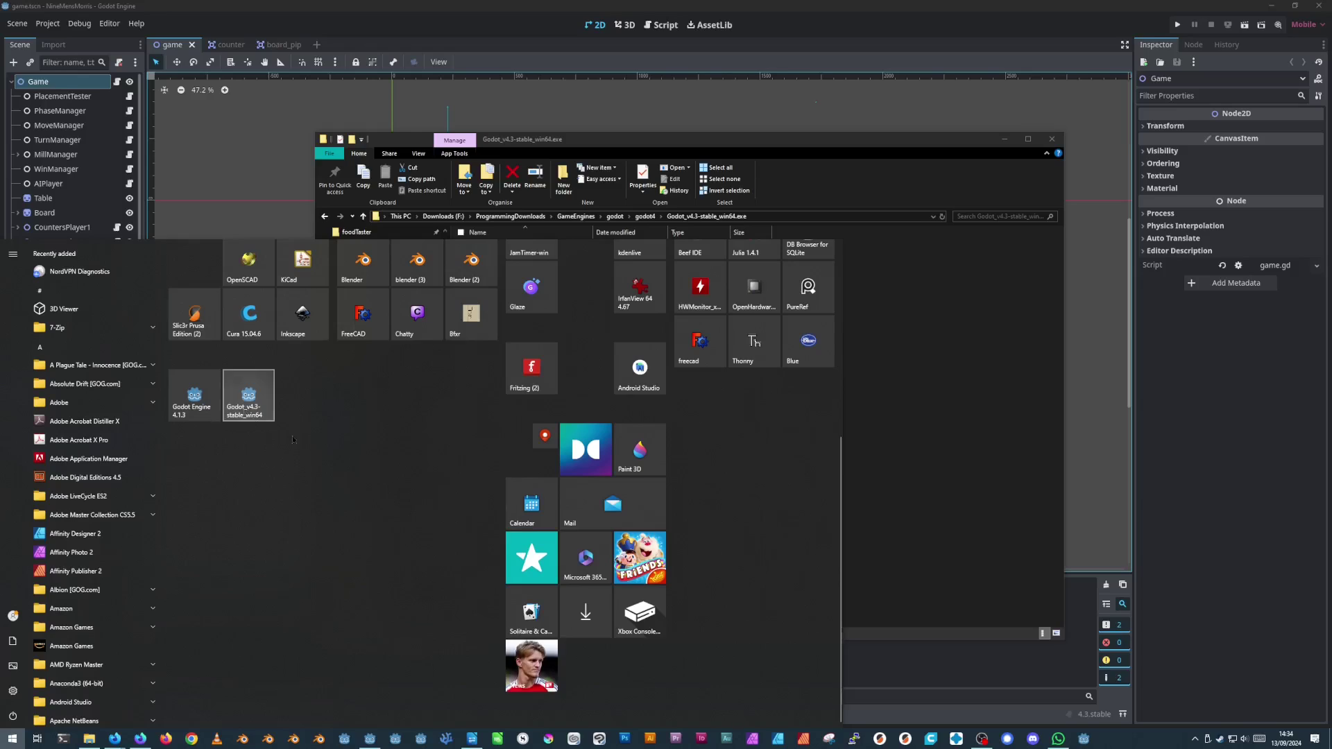
Reveal the Godot 4.3 Start tile's shortcut in its folder and bring up its context menu.
{"action": "right_click", "coordinate": [254, 406]}
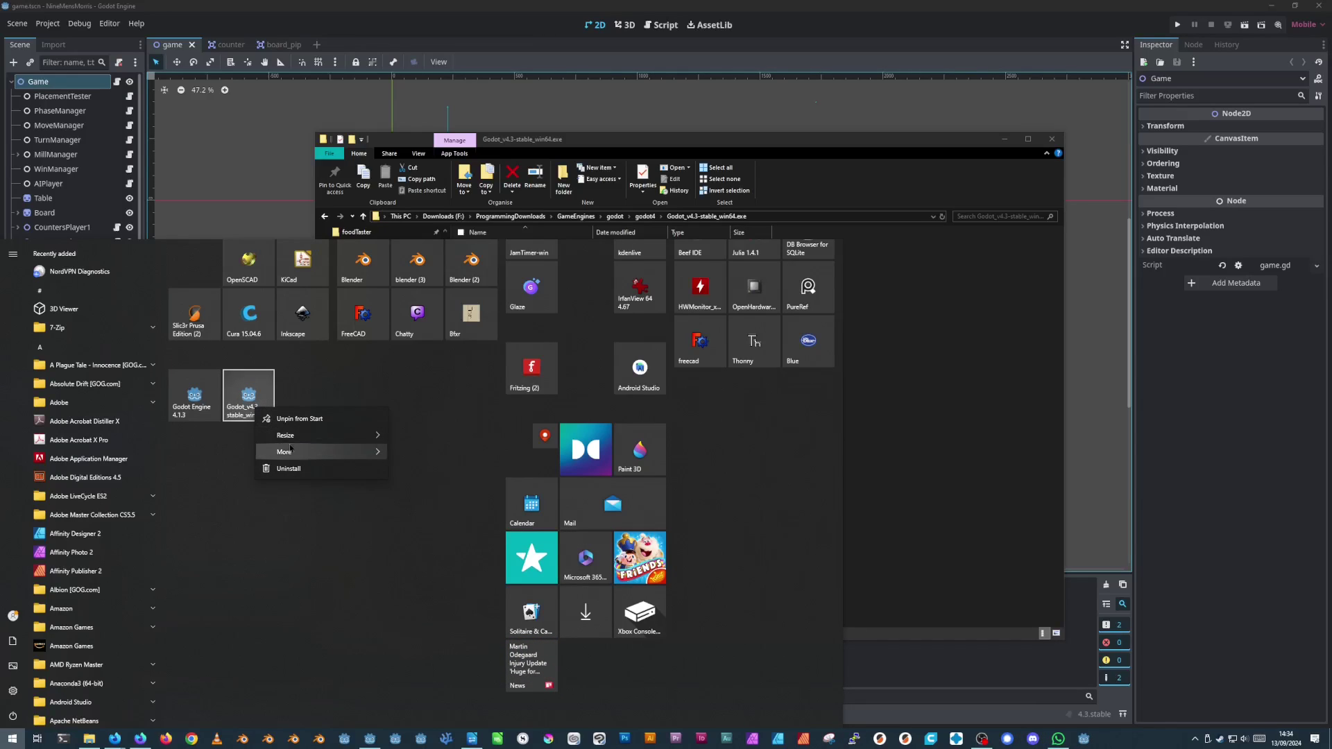
{"action": "mouse_move", "coordinate": [326, 451]}
{"action": "left_click", "coordinate": [473, 472]}
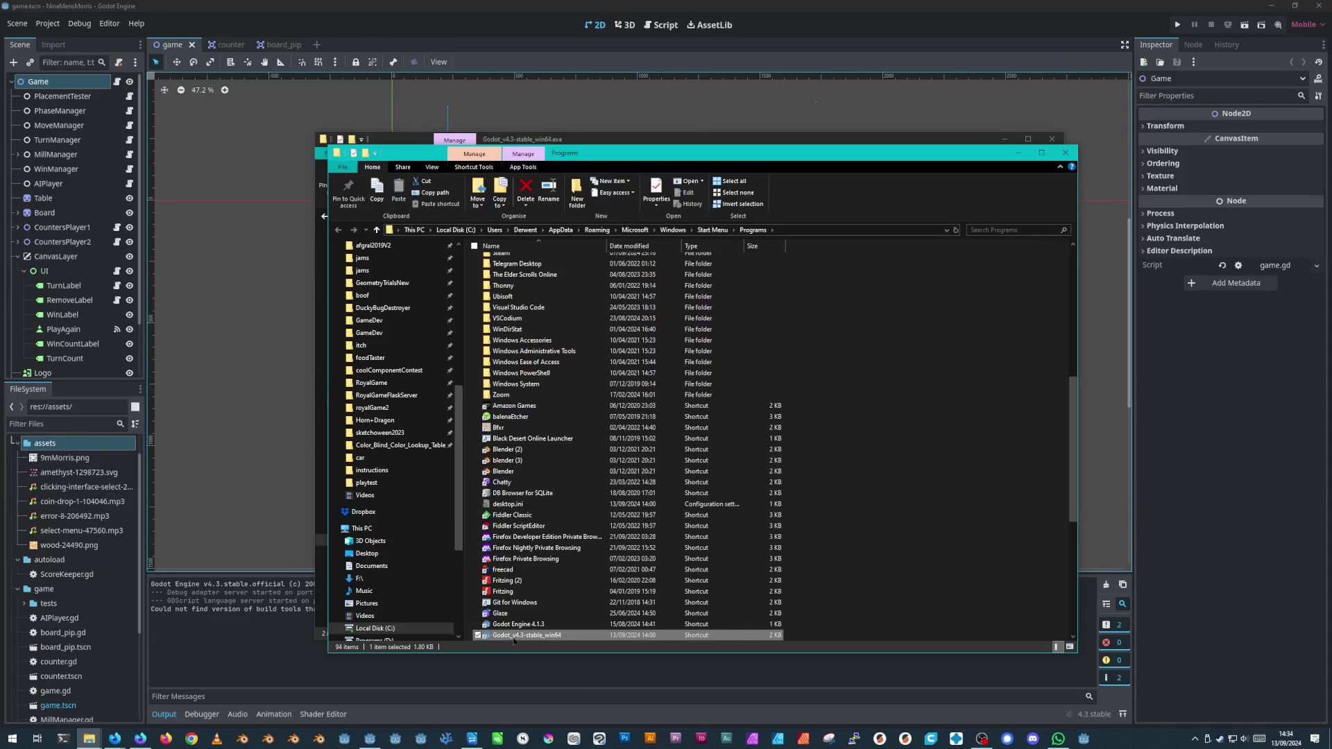
{"action": "right_click", "coordinate": [514, 640]}
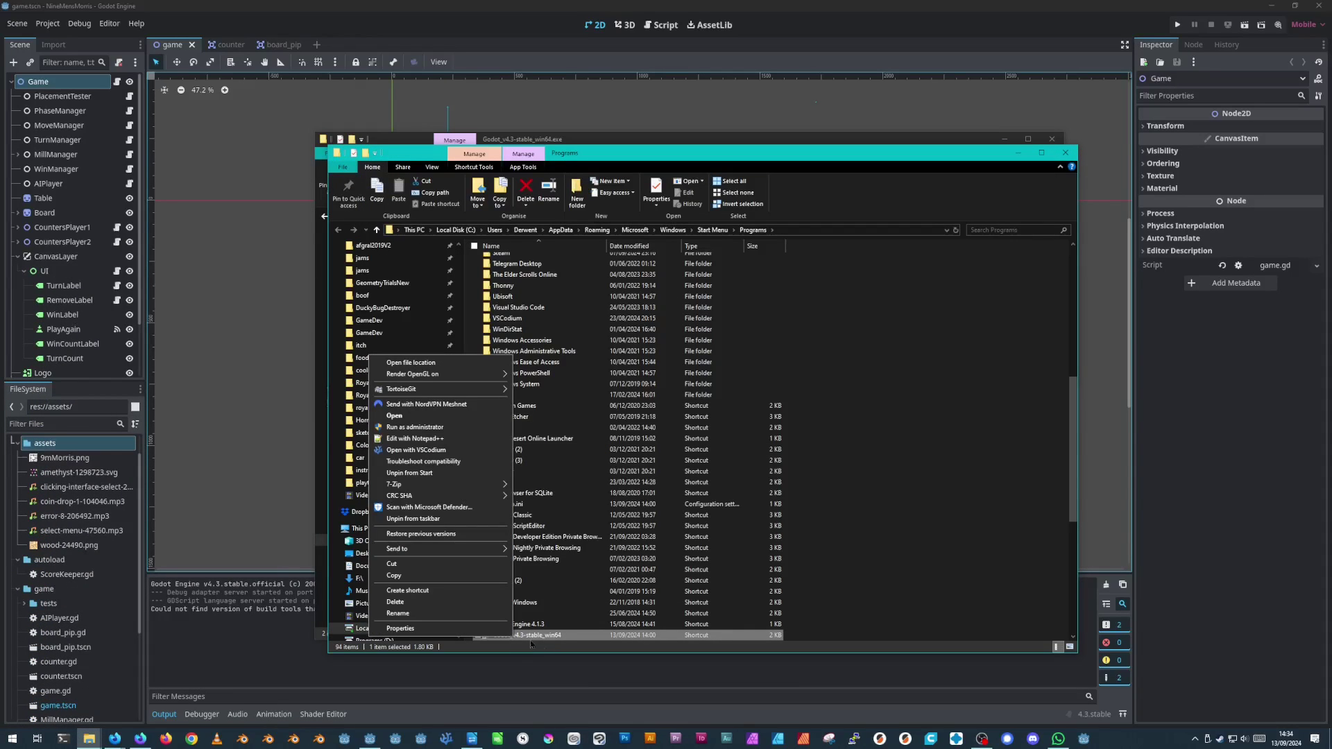
Open the shortcut's Properties and delete the trailing text after the executable path in Target.
{"action": "left_click", "coordinate": [421, 628]}
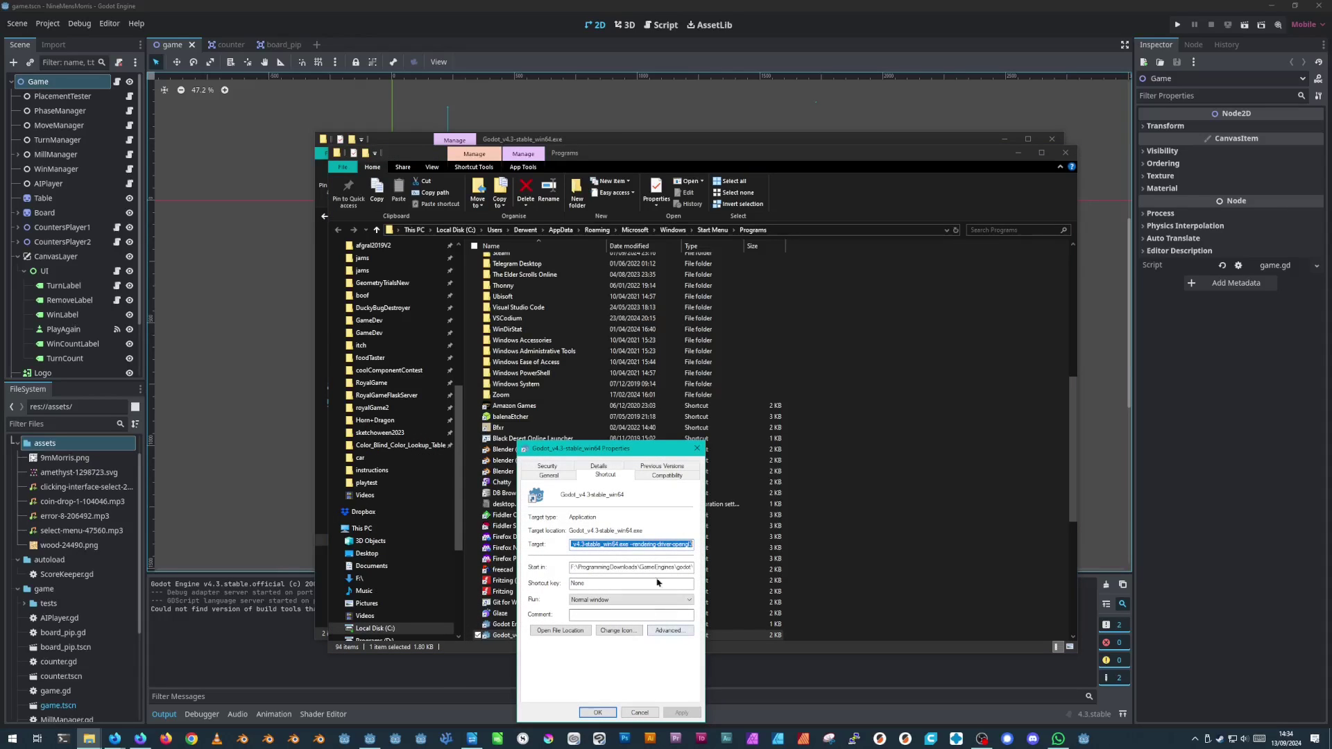
{"action": "left_click", "coordinate": [615, 544]}
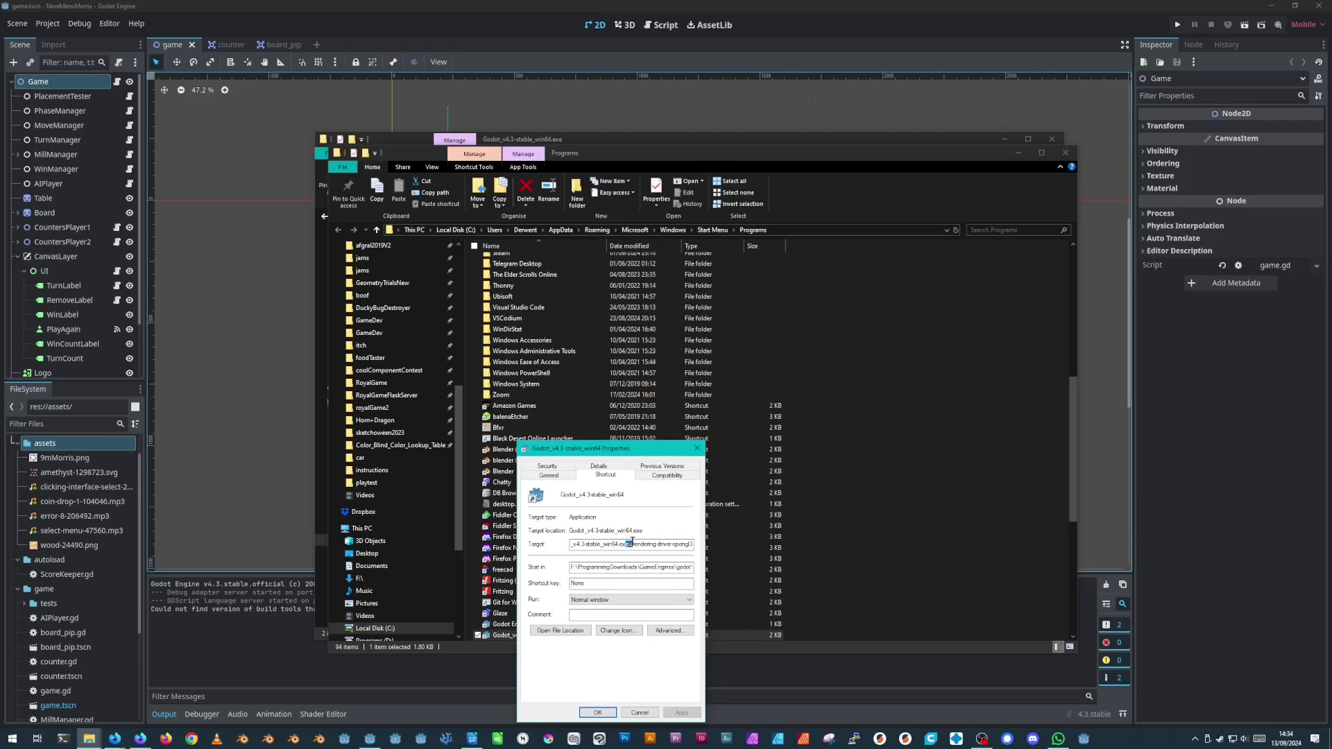
{"action": "key", "text": "shift+End"}
{"action": "key", "text": "Delete"}
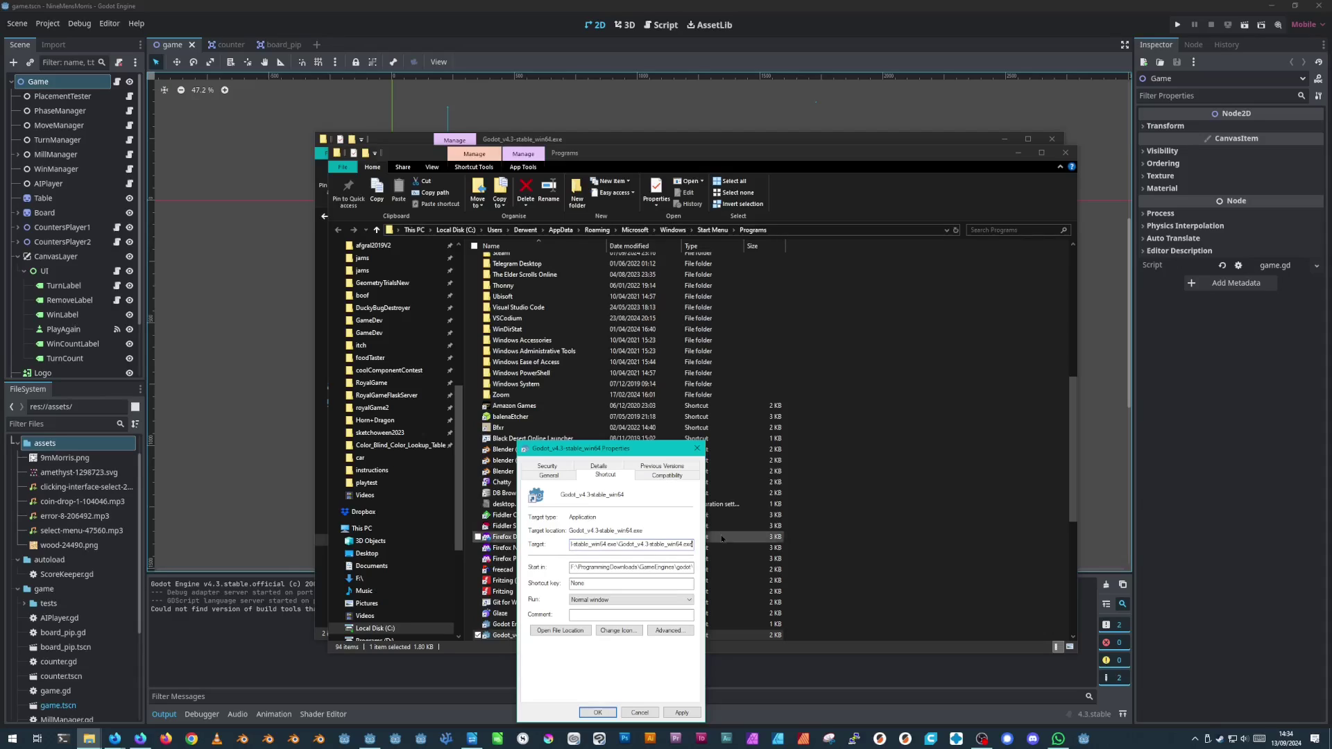
Append --rendering-driver opengl3 to the end of the Target path.
{"action": "key", "text": "Home"}
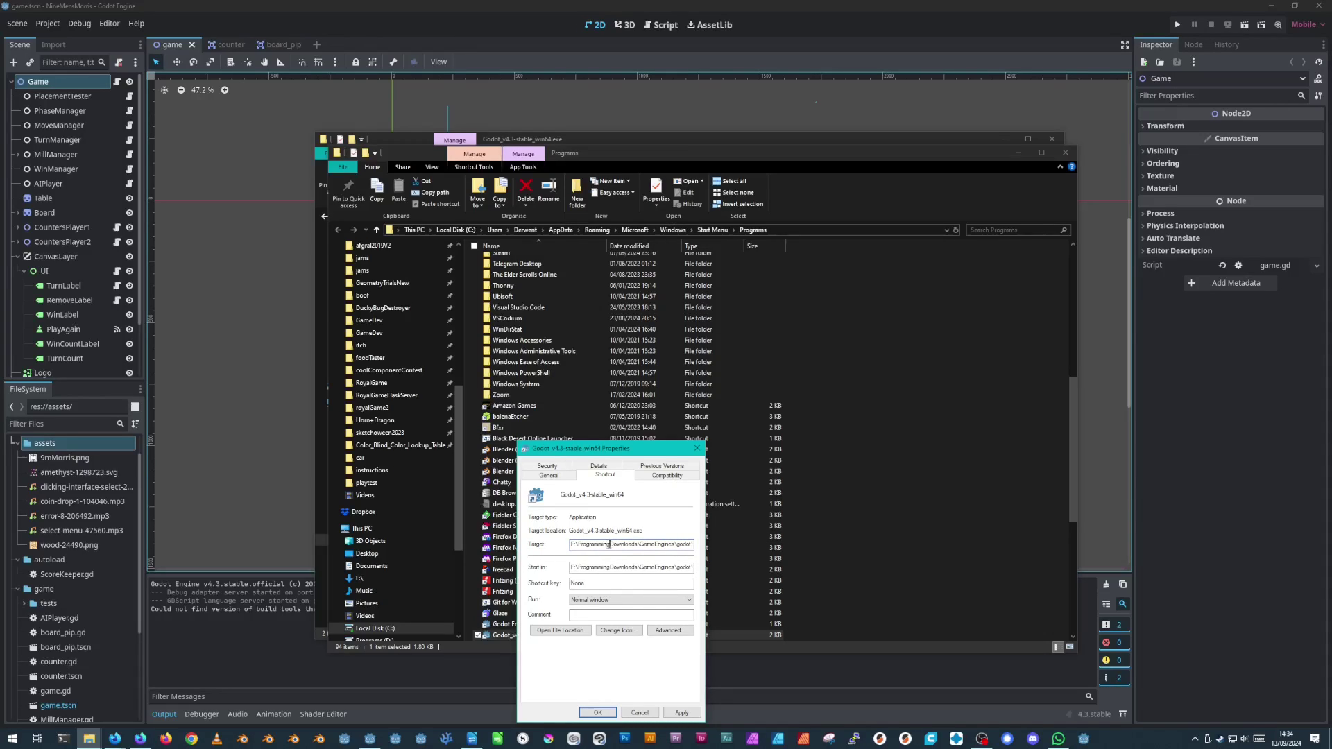
{"action": "key", "text": "End"}
{"action": "key", "text": "Home"}
{"action": "key", "text": "End"}
{"action": "key", "text": "Home"}
{"action": "key", "text": "End"}
{"action": "type", "text": "\""}
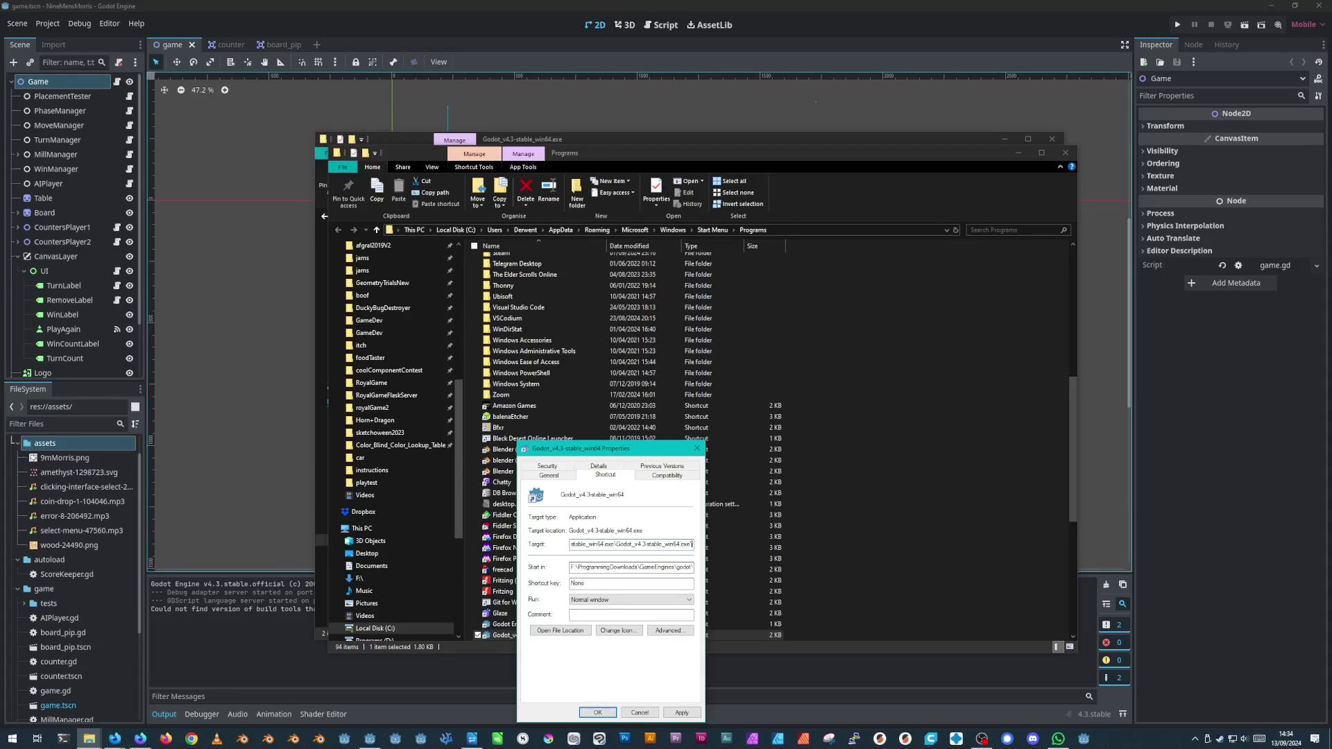
{"action": "key", "text": "BackSpace"}
{"action": "type", "text": "--rendering-driver opengl3"}
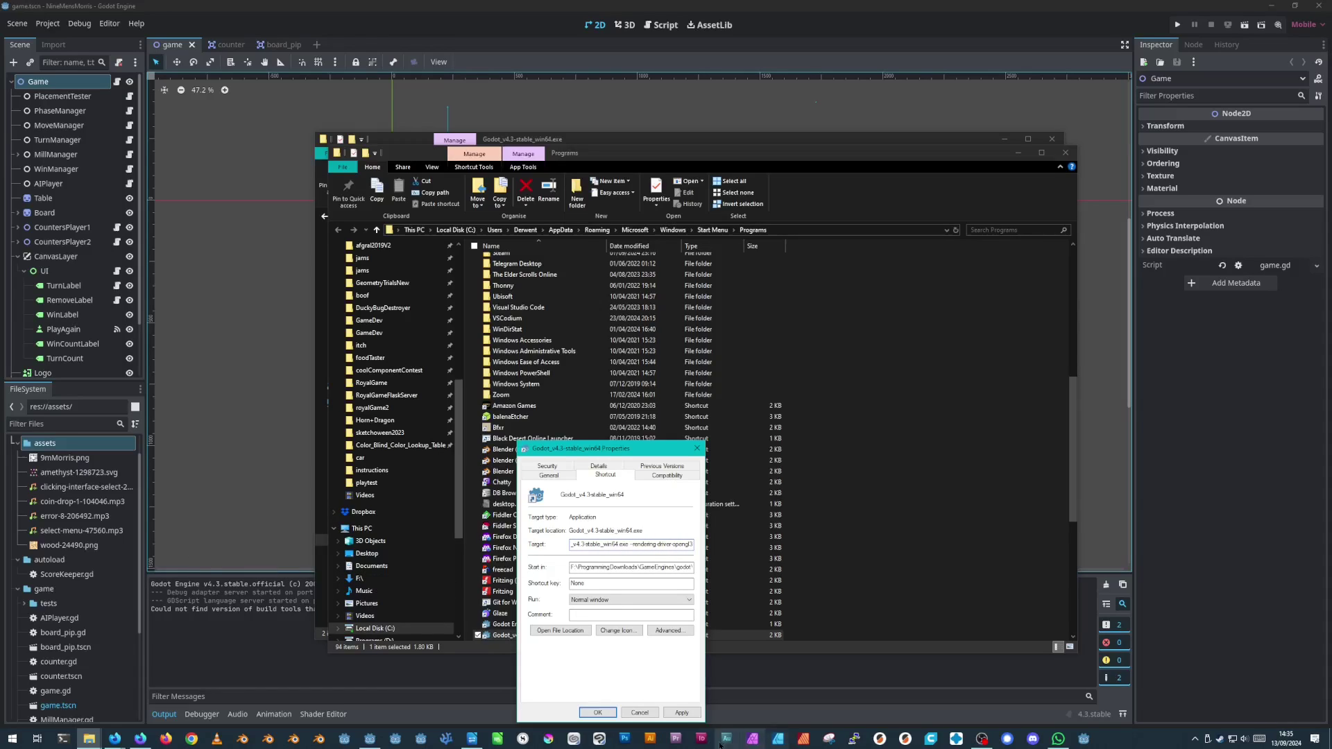
Apply the shortcut change and launch Godot 4.3 from its Start menu tile.
{"action": "left_click", "coordinate": [682, 713]}
{"action": "left_click", "coordinate": [598, 713]}
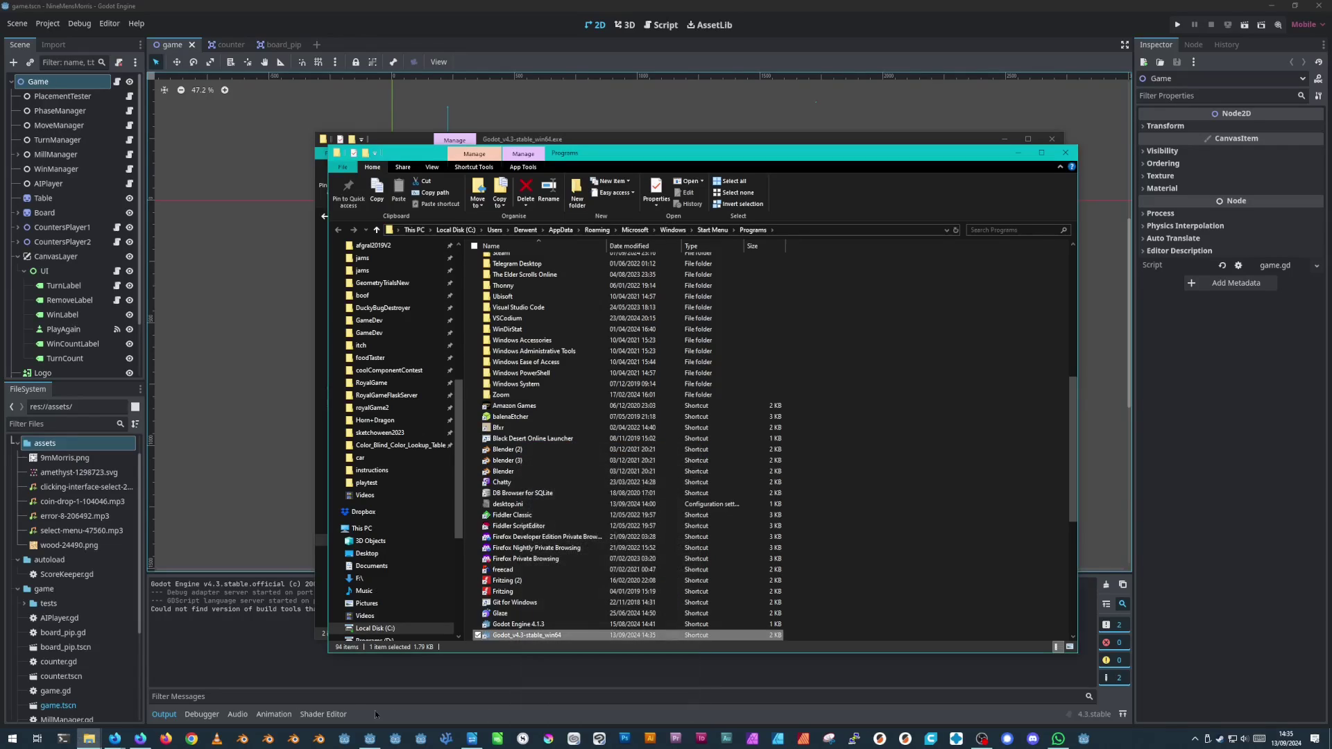
{"action": "key", "text": "super"}
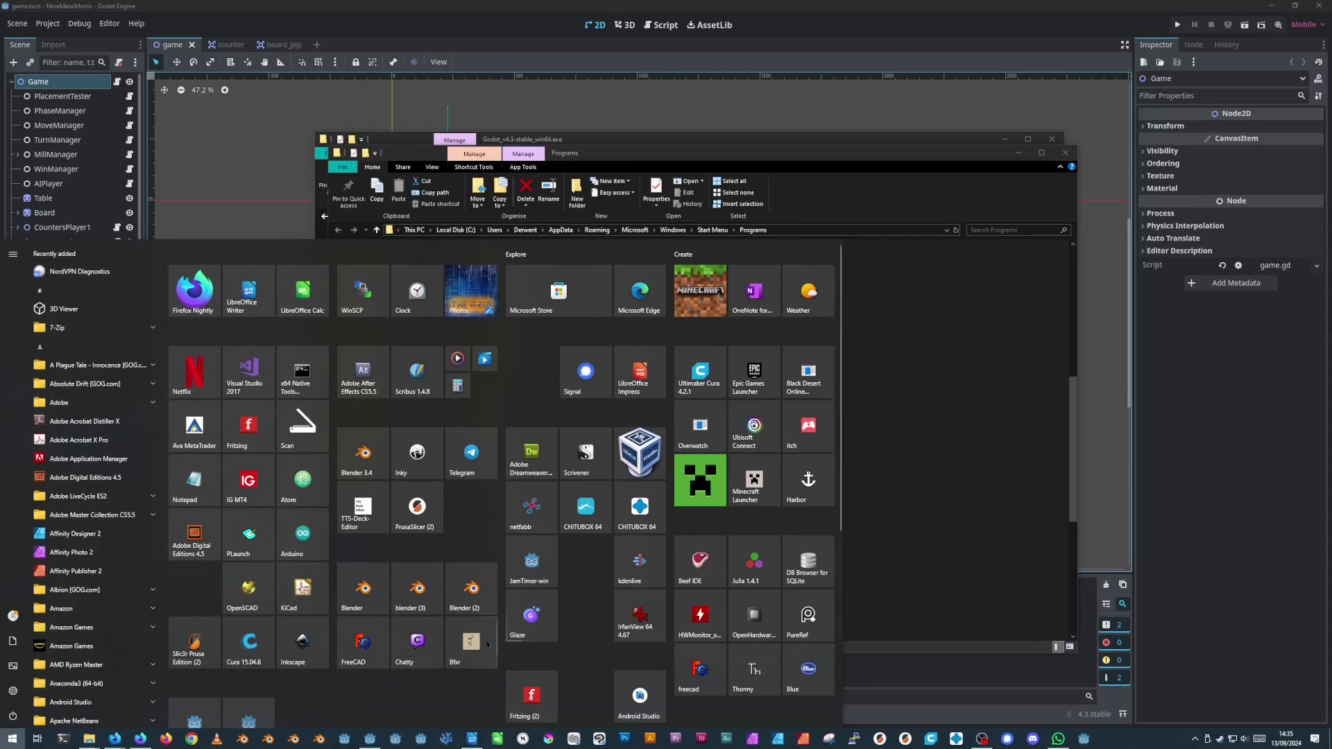
{"action": "scroll", "coordinate": [299, 547], "scroll_direction": "down", "scroll_amount": 4}
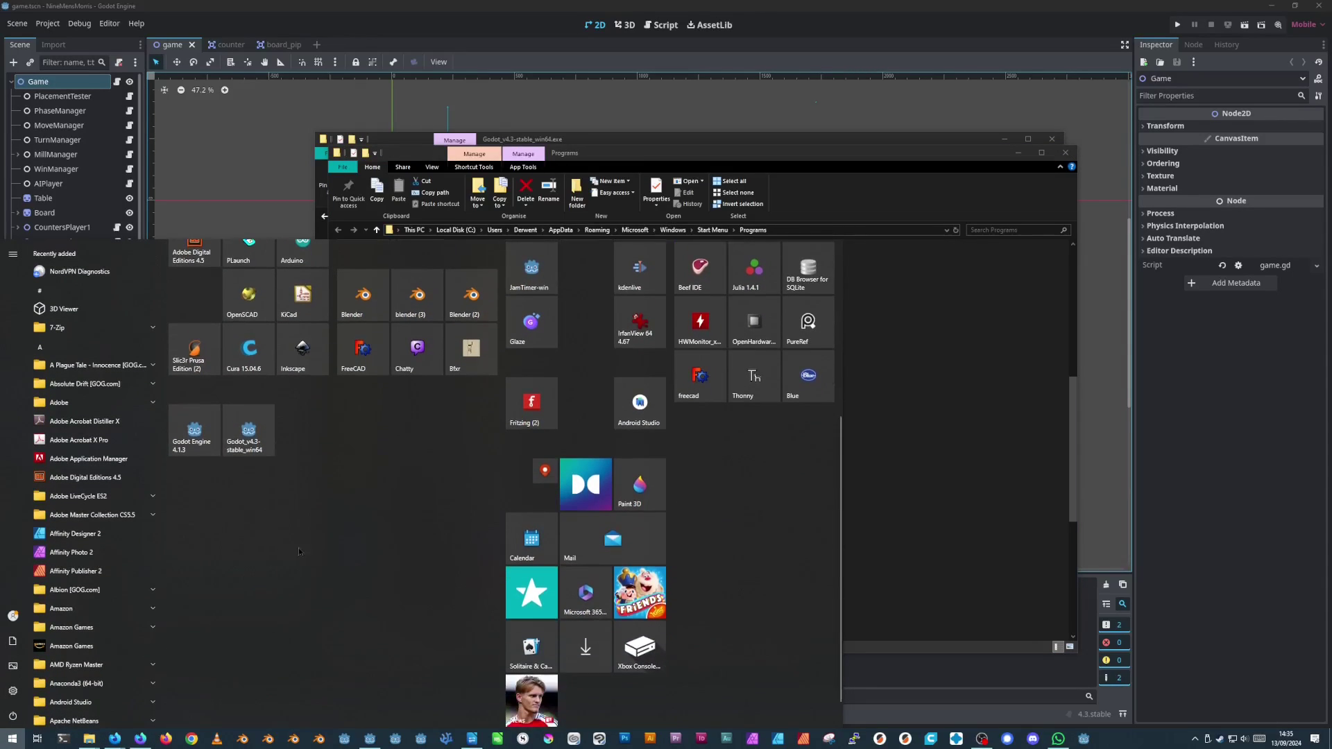
{"action": "left_click", "coordinate": [260, 439]}
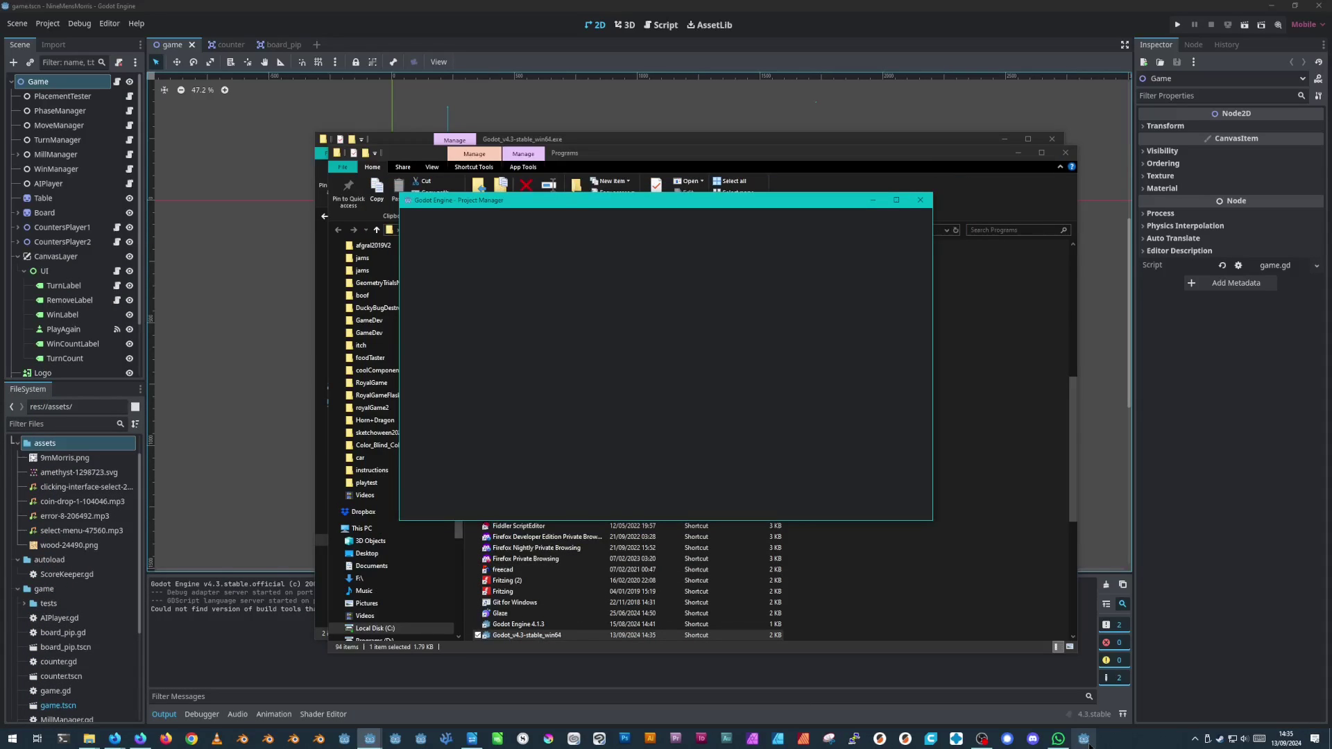
Append --rendering-driver opengl3 to the taskbar Godot shortcut's Target and apply it.
{"action": "right_click", "coordinate": [1083, 739]}
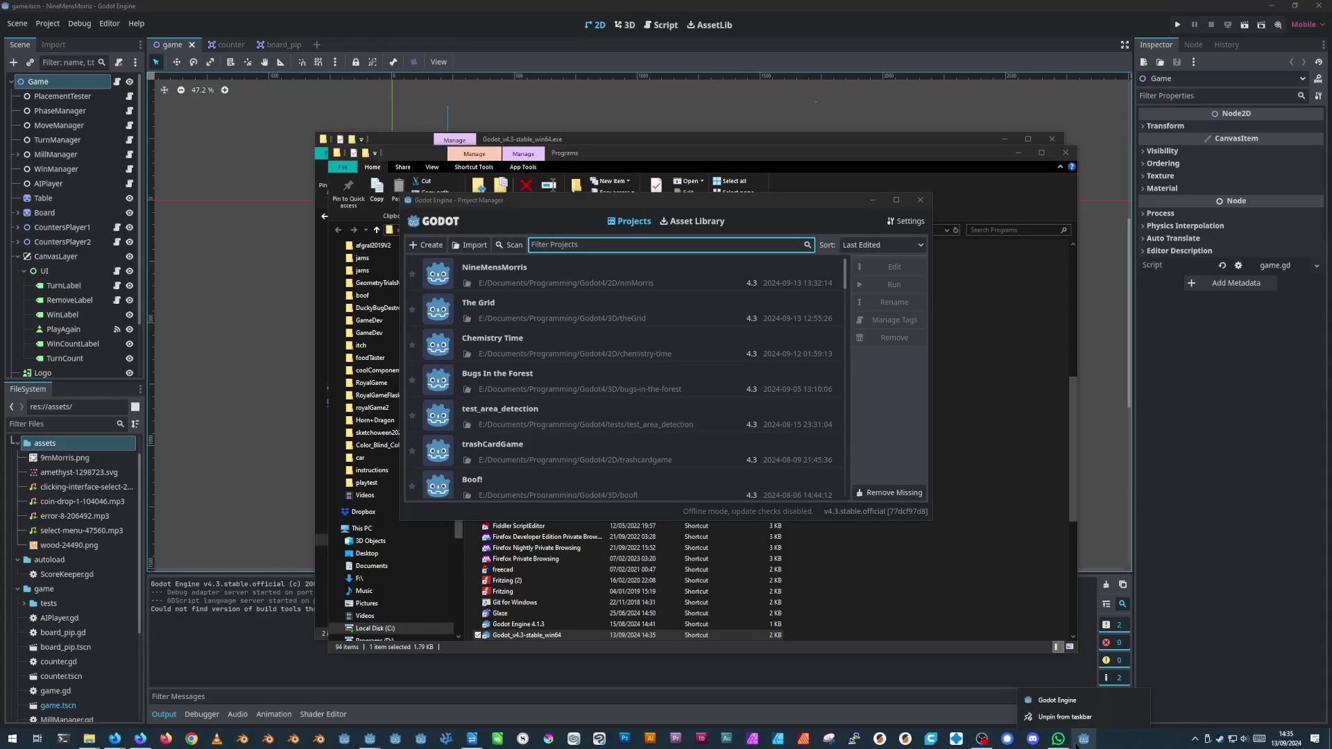
{"action": "right_click", "coordinate": [1065, 700]}
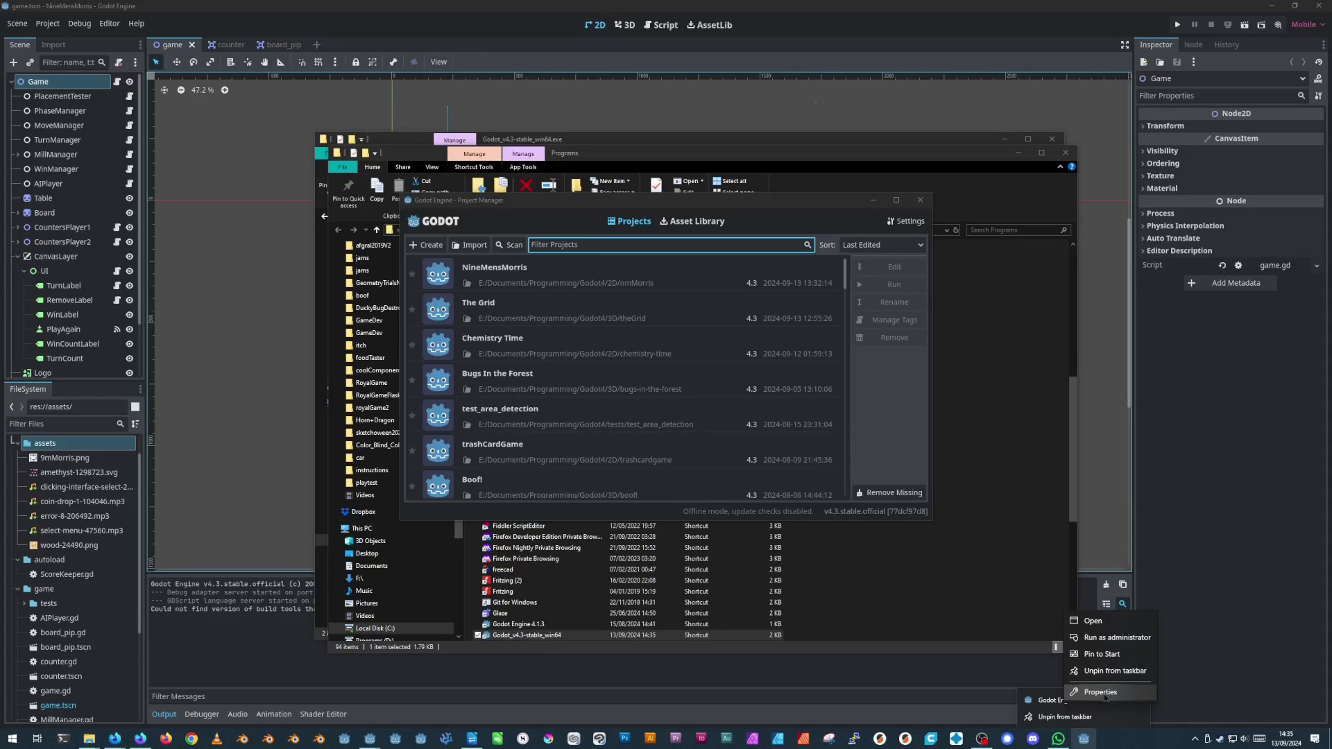
{"action": "left_click", "coordinate": [1101, 692]}
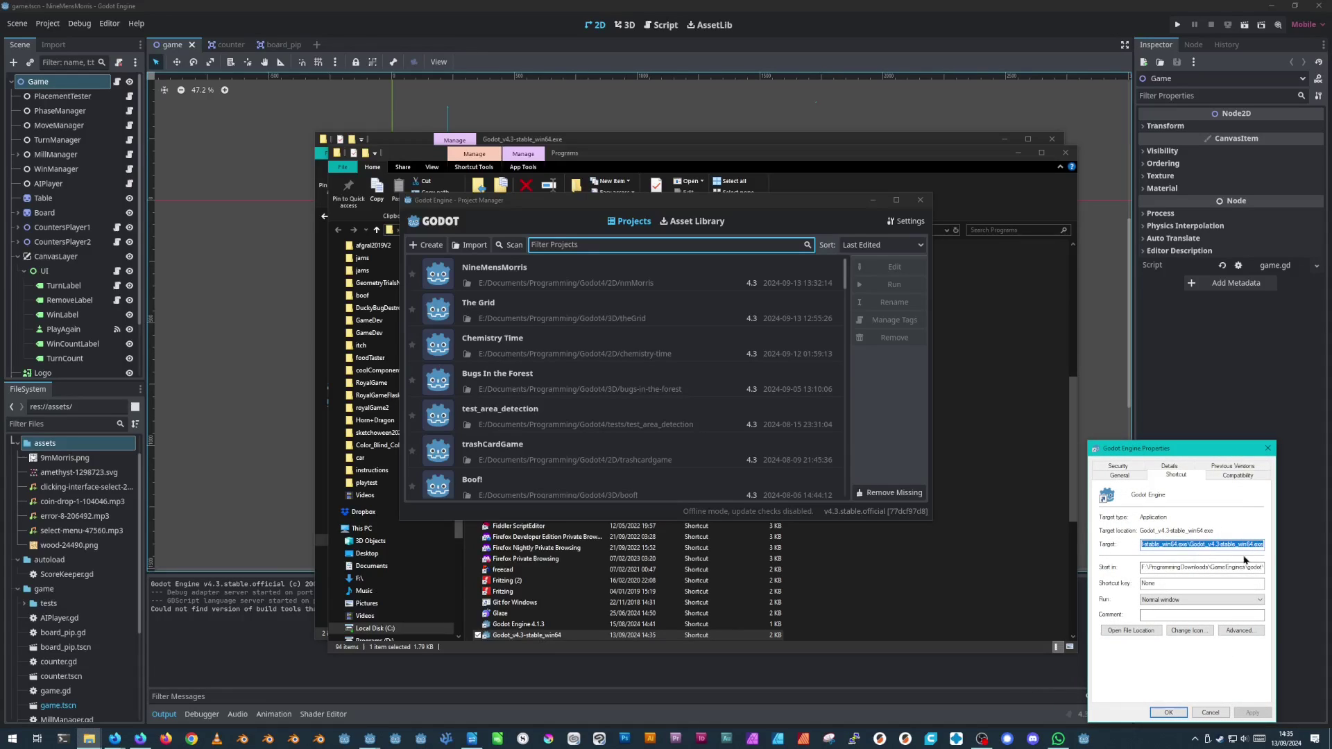
{"action": "left_click", "coordinate": [1261, 546]}
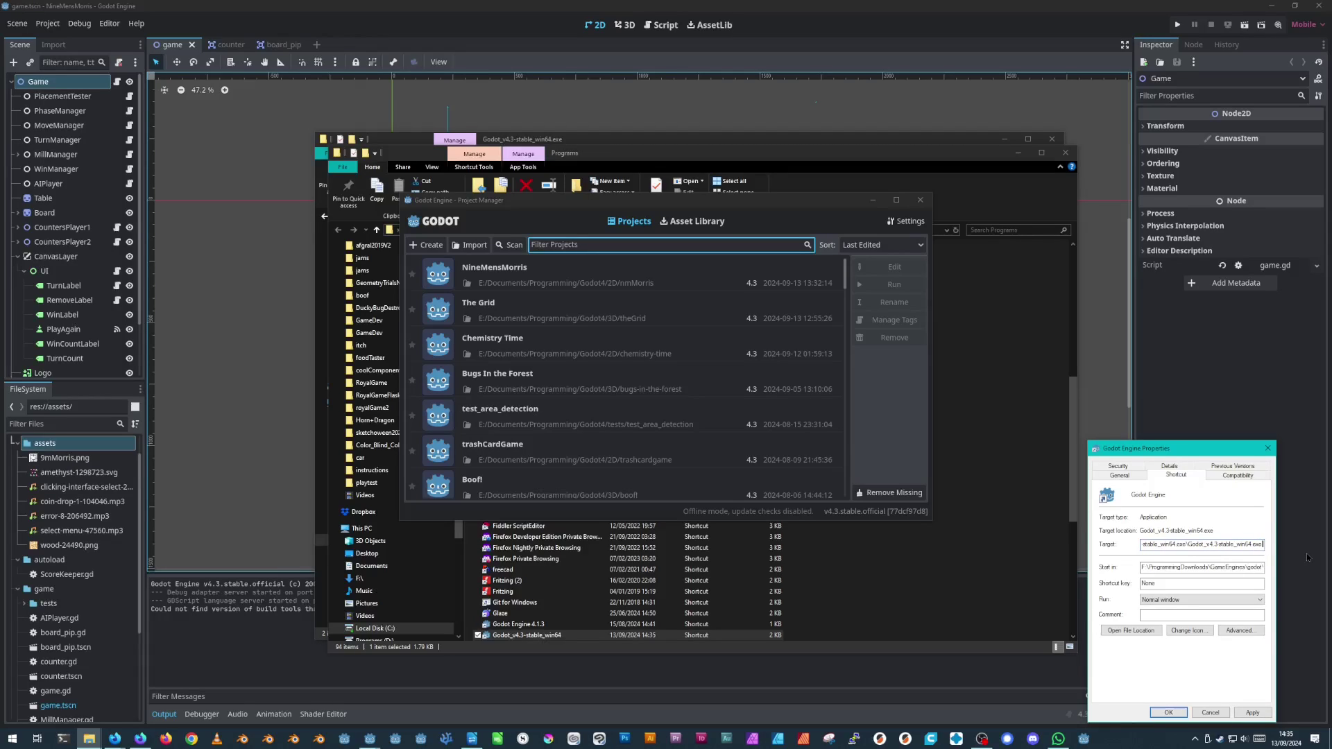
{"action": "type", "text": "--rendering-driver opengl3"}
{"action": "left_click", "coordinate": [1252, 713]}
{"action": "left_click", "coordinate": [1169, 713]}
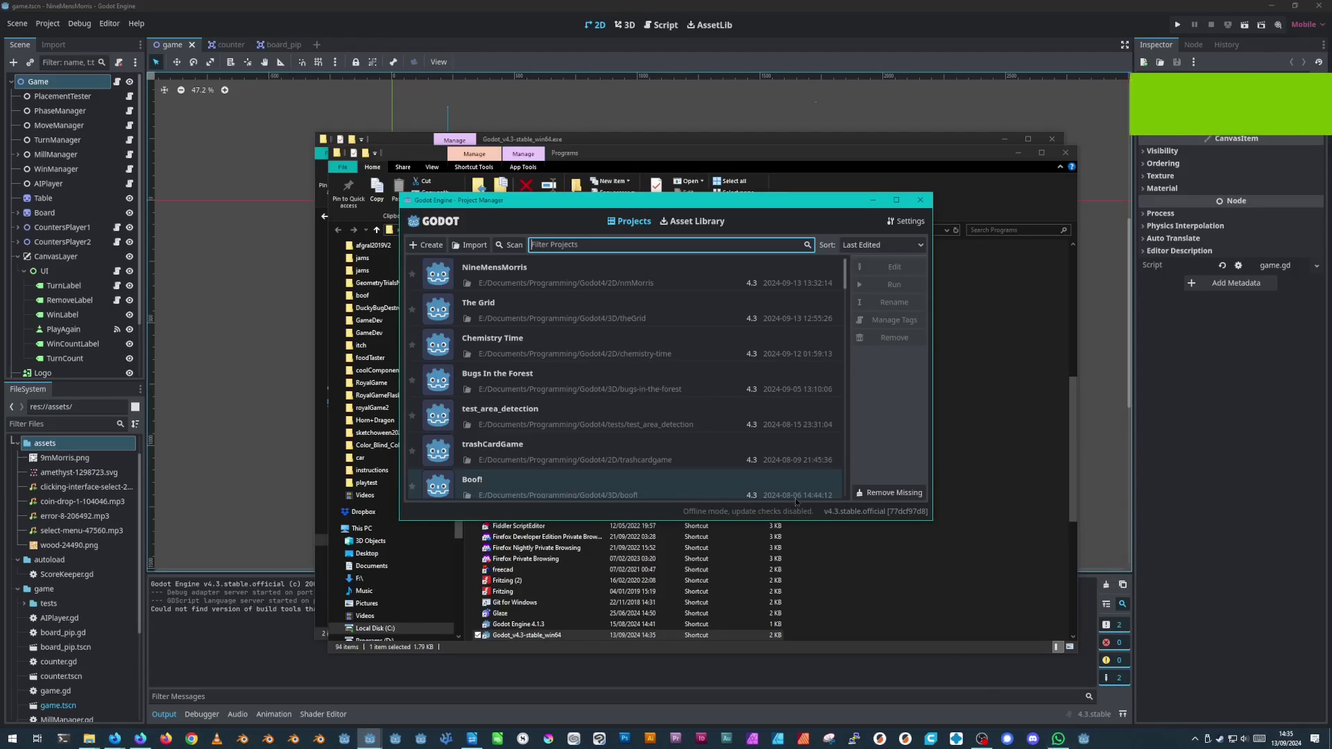
Close the Godot 4.3 Project Manager window.
{"action": "left_click", "coordinate": [920, 199]}
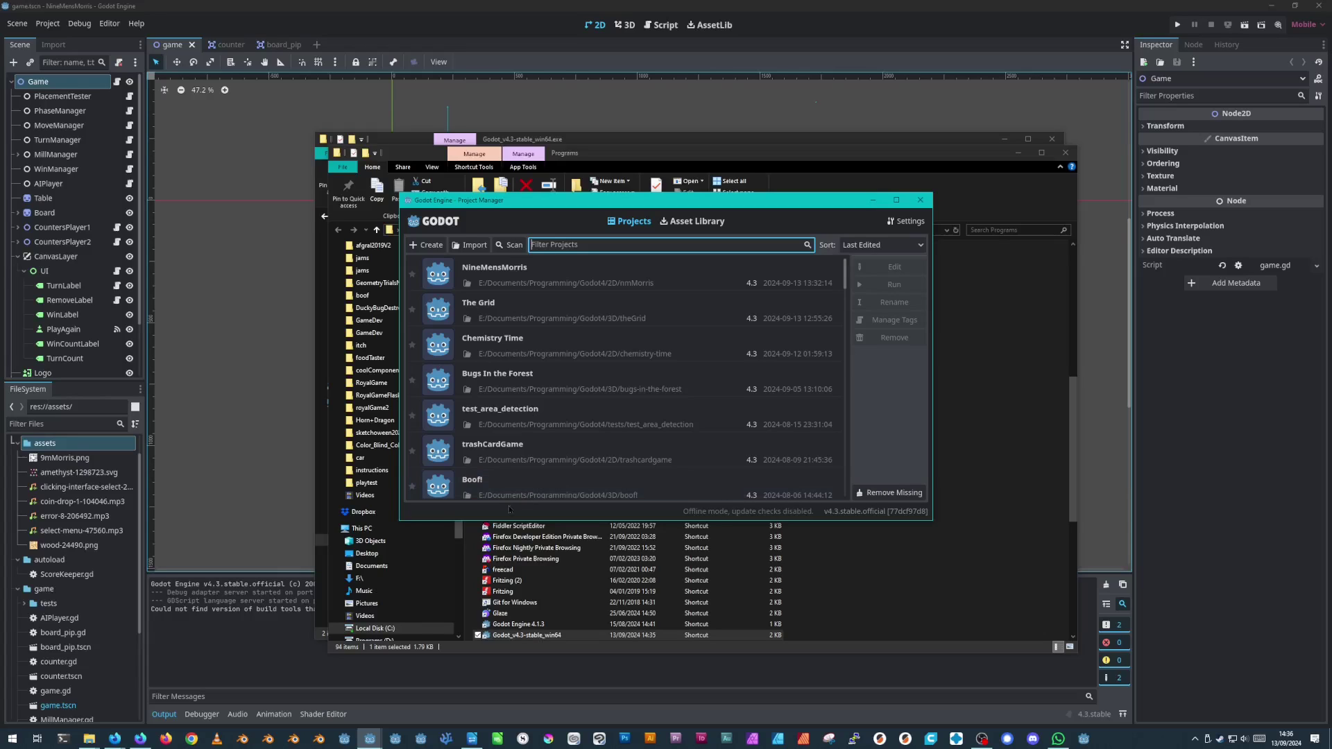
In Firefox, go to godotengine.org and open the Download Godot 3 for Windows page.
{"action": "mouse_move", "coordinate": [122, 739]}
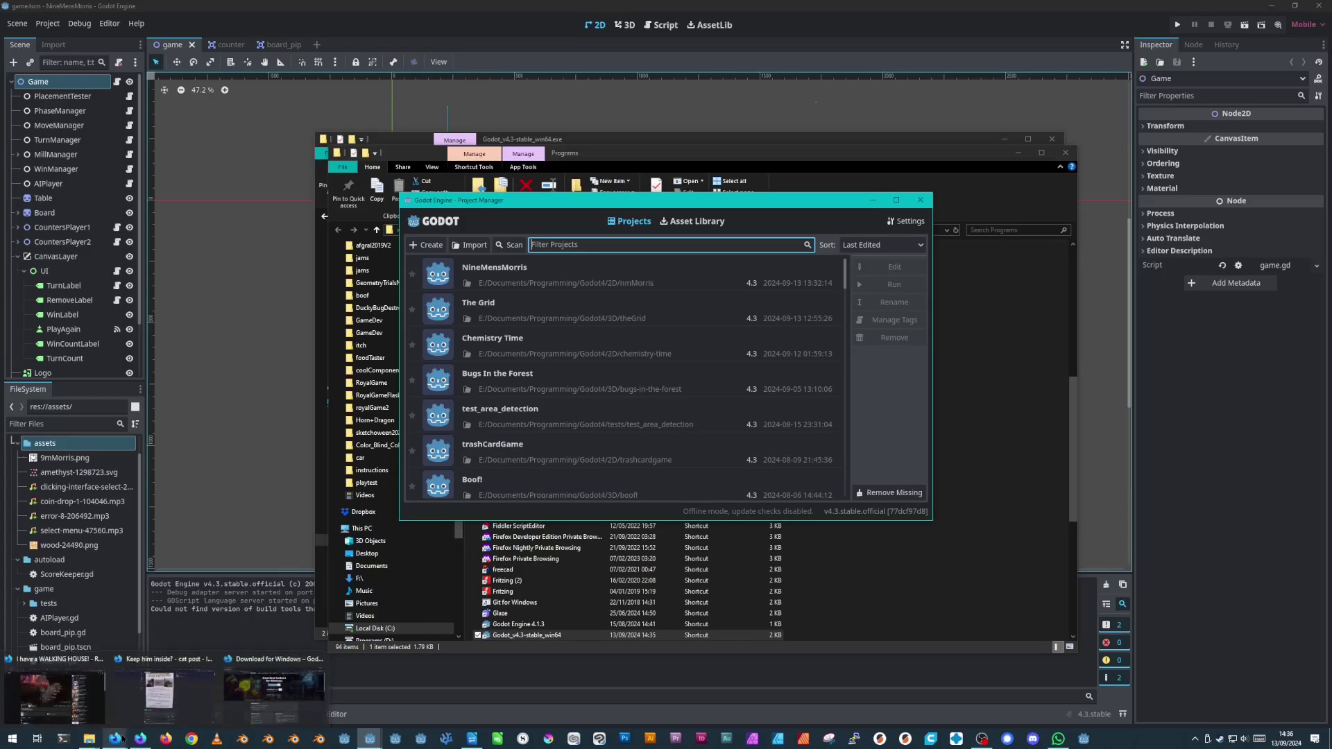
{"action": "left_click", "coordinate": [301, 687]}
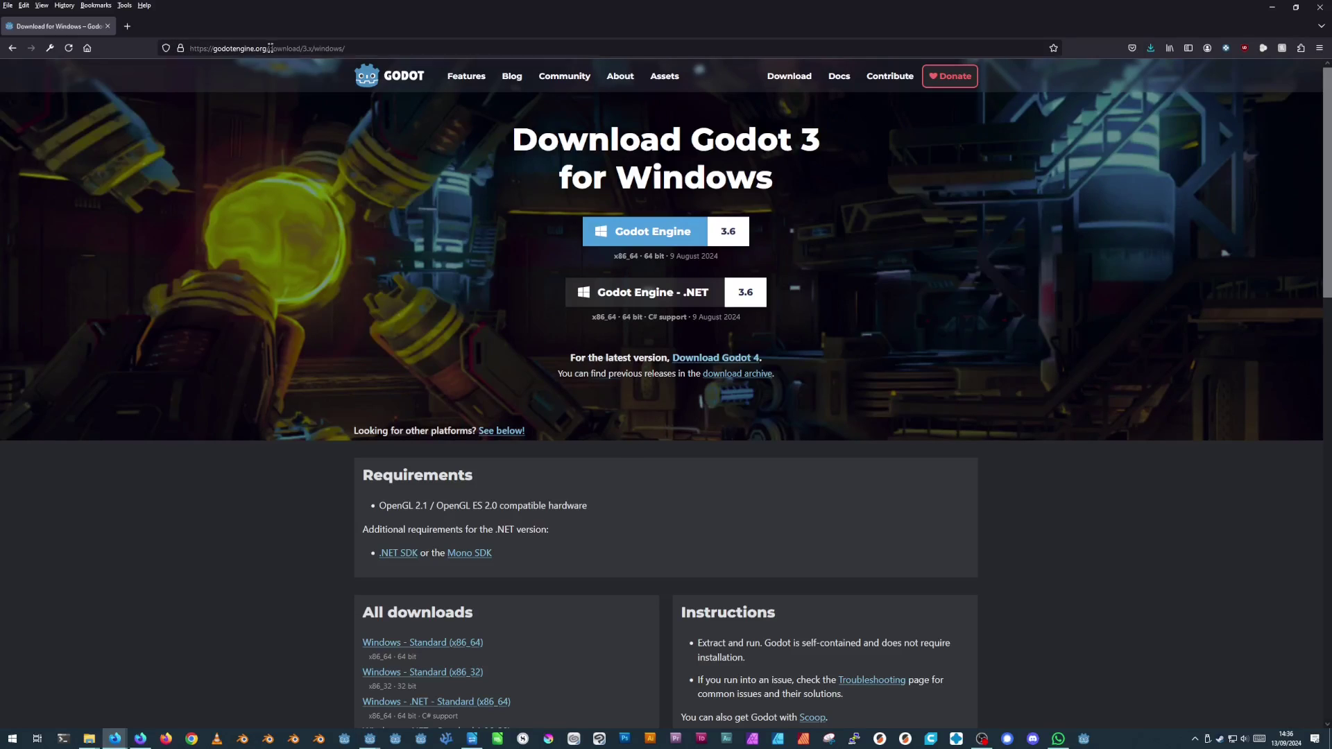
{"action": "left_click_drag", "start_coordinate": [270, 48], "coordinate": [345, 48]}
{"action": "key", "text": "BackSpace"}
{"action": "key", "text": "Return"}
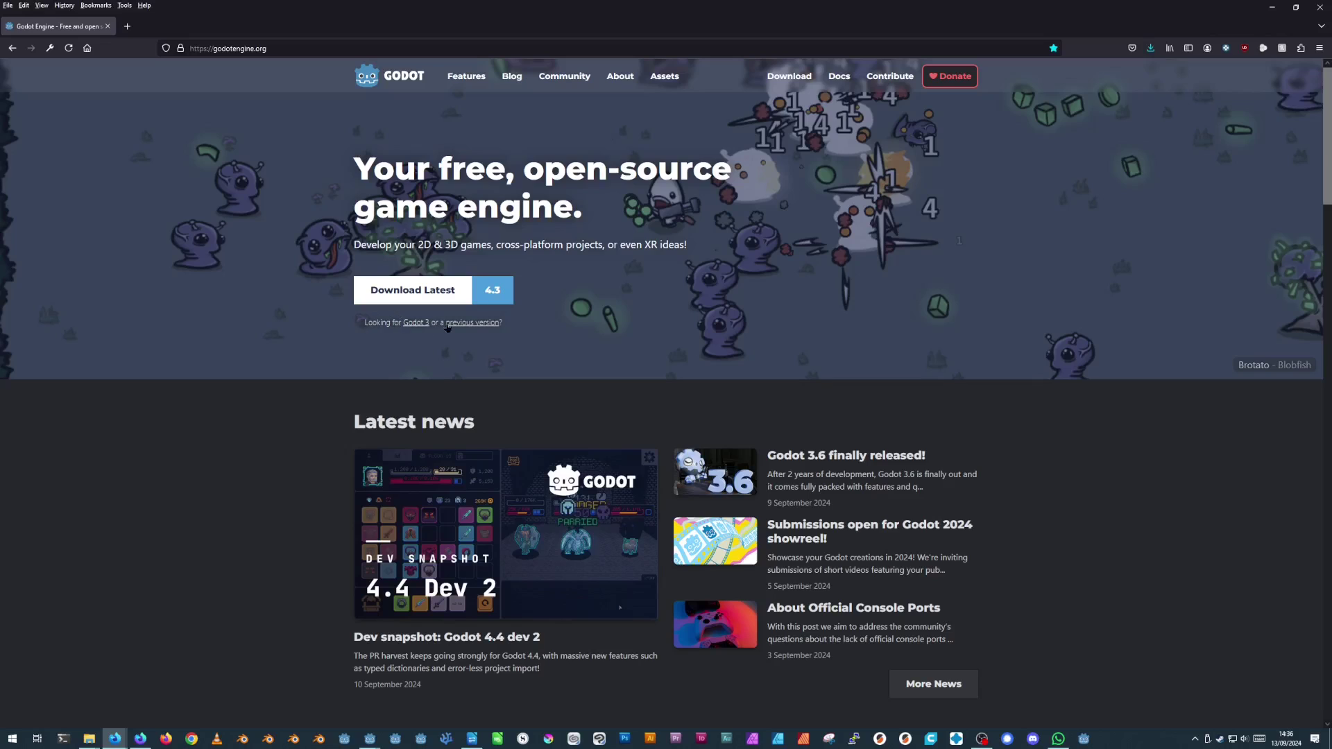
{"action": "left_click", "coordinate": [787, 76]}
{"action": "left_click", "coordinate": [647, 362]}
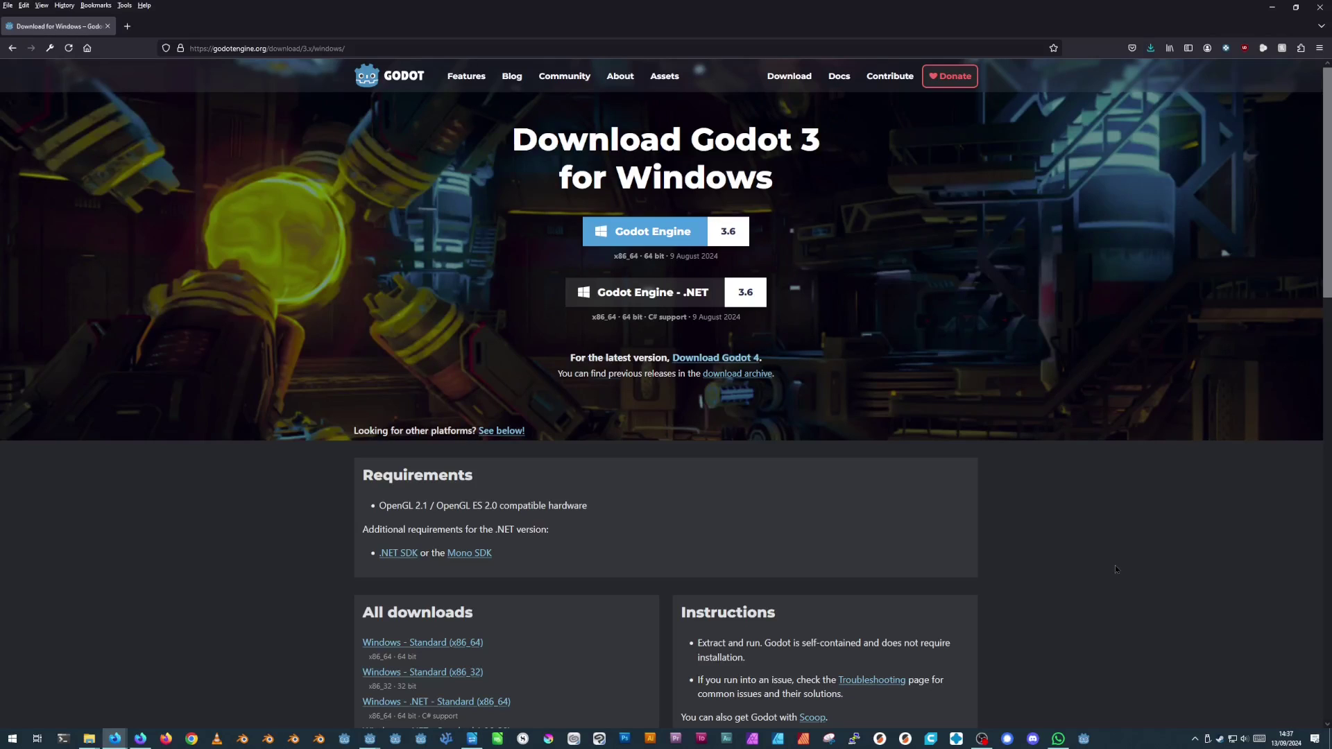
Launch System Information by searching 'syste' and view Components > Display.
{"action": "key", "text": "super"}
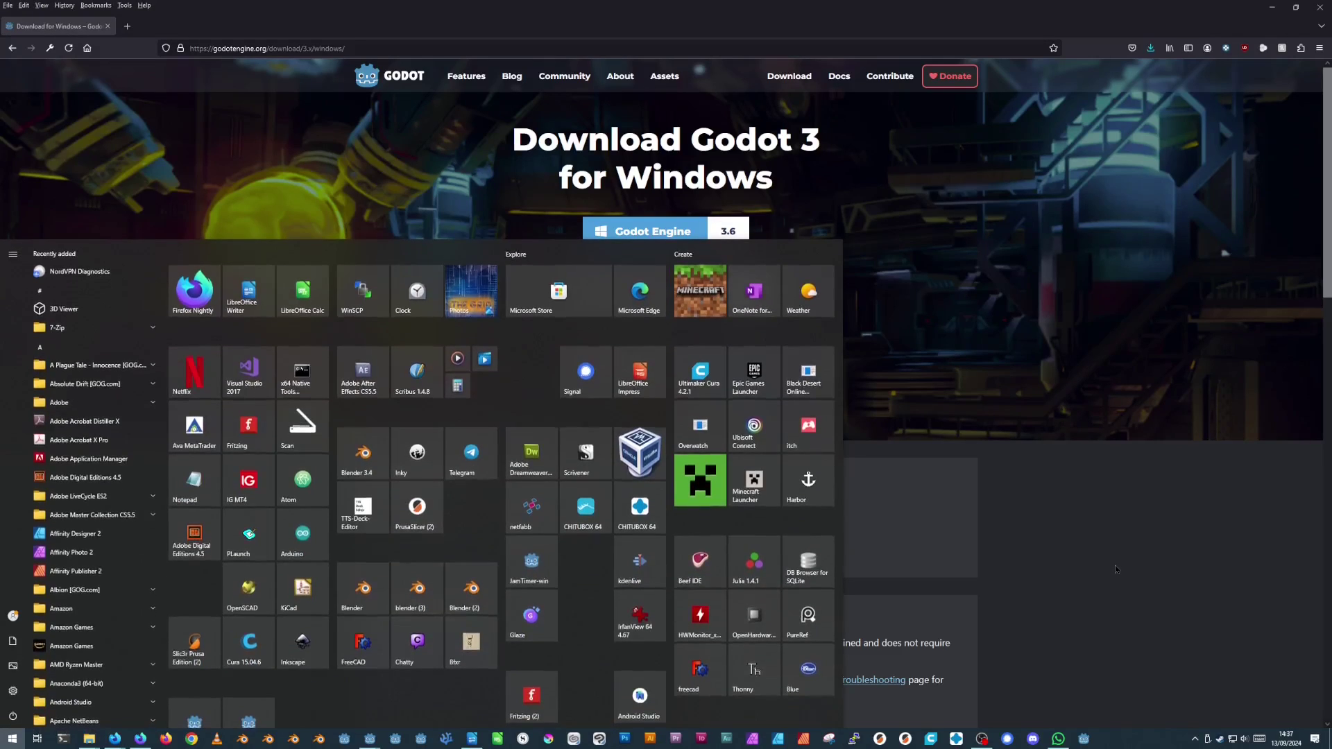
{"action": "type", "text": "syste"}
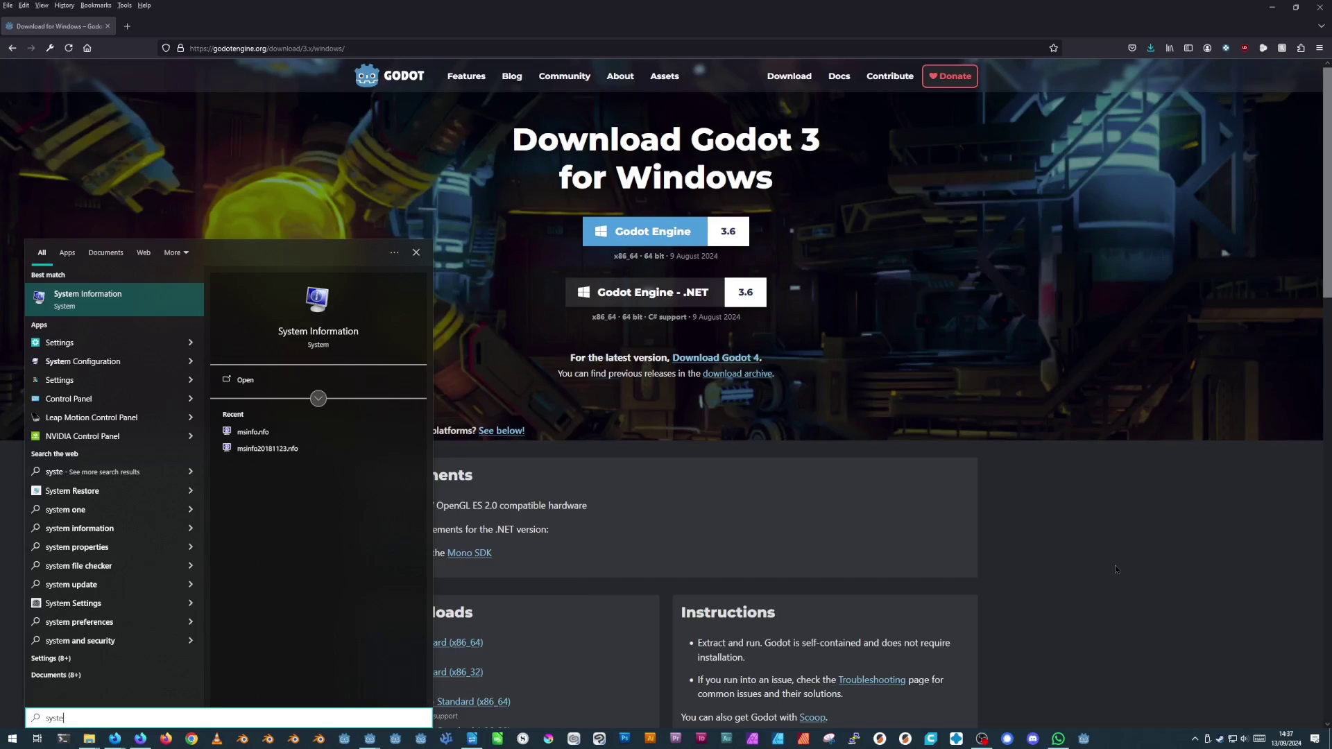
{"action": "key", "text": "Return"}
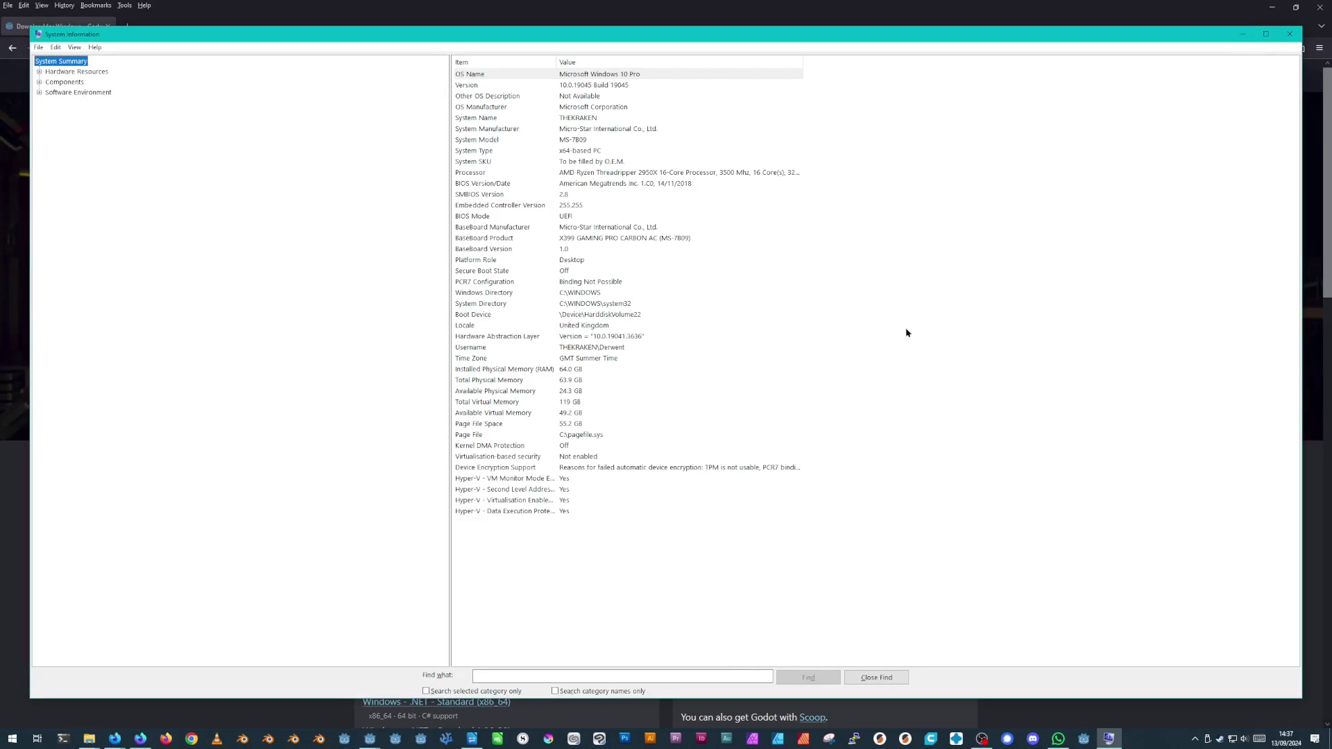
{"action": "left_click", "coordinate": [39, 82]}
{"action": "left_click", "coordinate": [64, 125]}
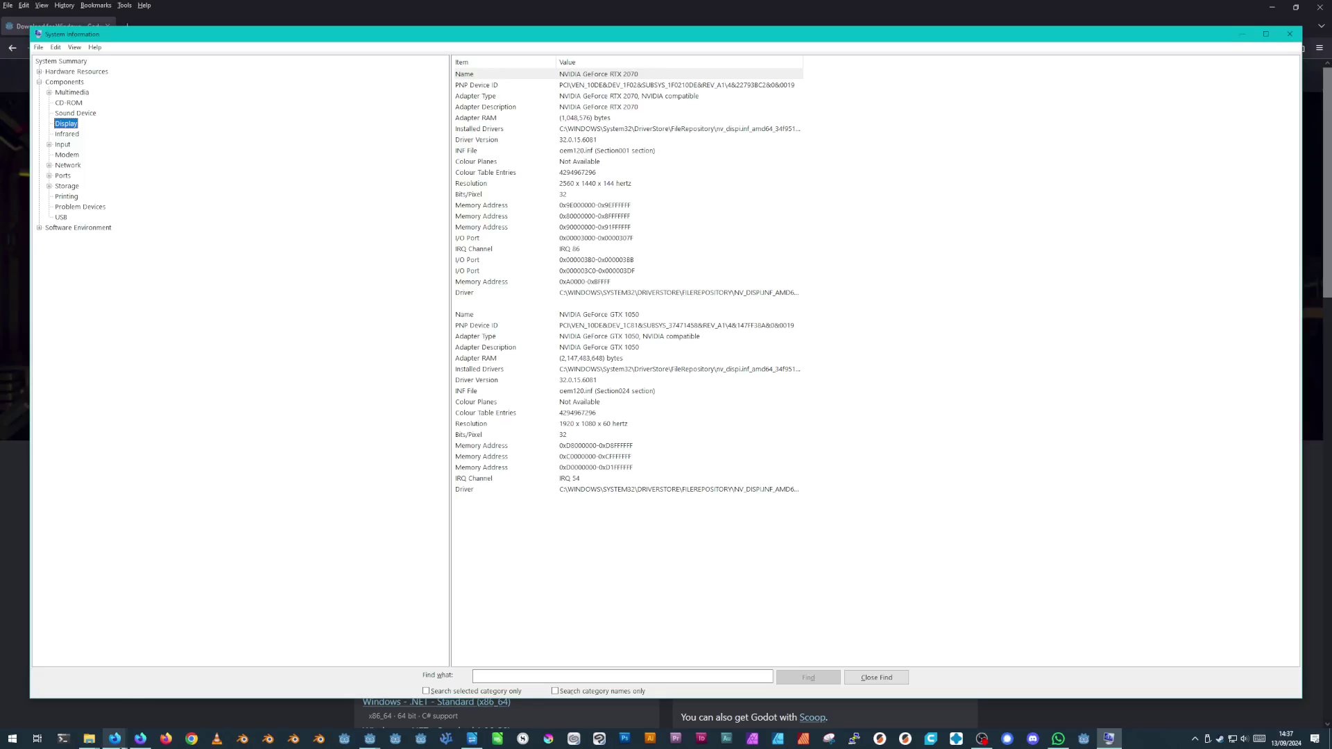
Open NVIDIA's Drivers page, browse GeForce series, then return to System Information's RTX 2070 entry.
{"action": "mouse_move", "coordinate": [115, 738]}
{"action": "left_click", "coordinate": [265, 656]}
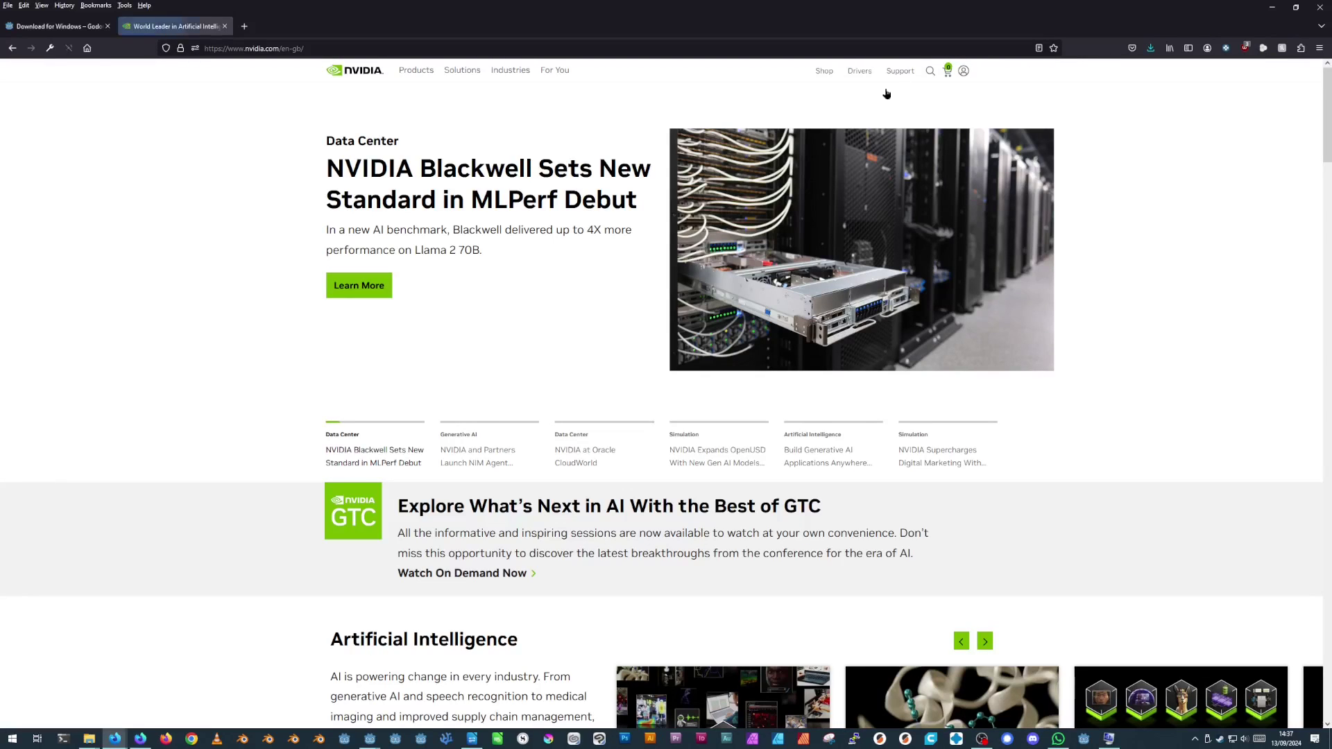
{"action": "left_click", "coordinate": [859, 72]}
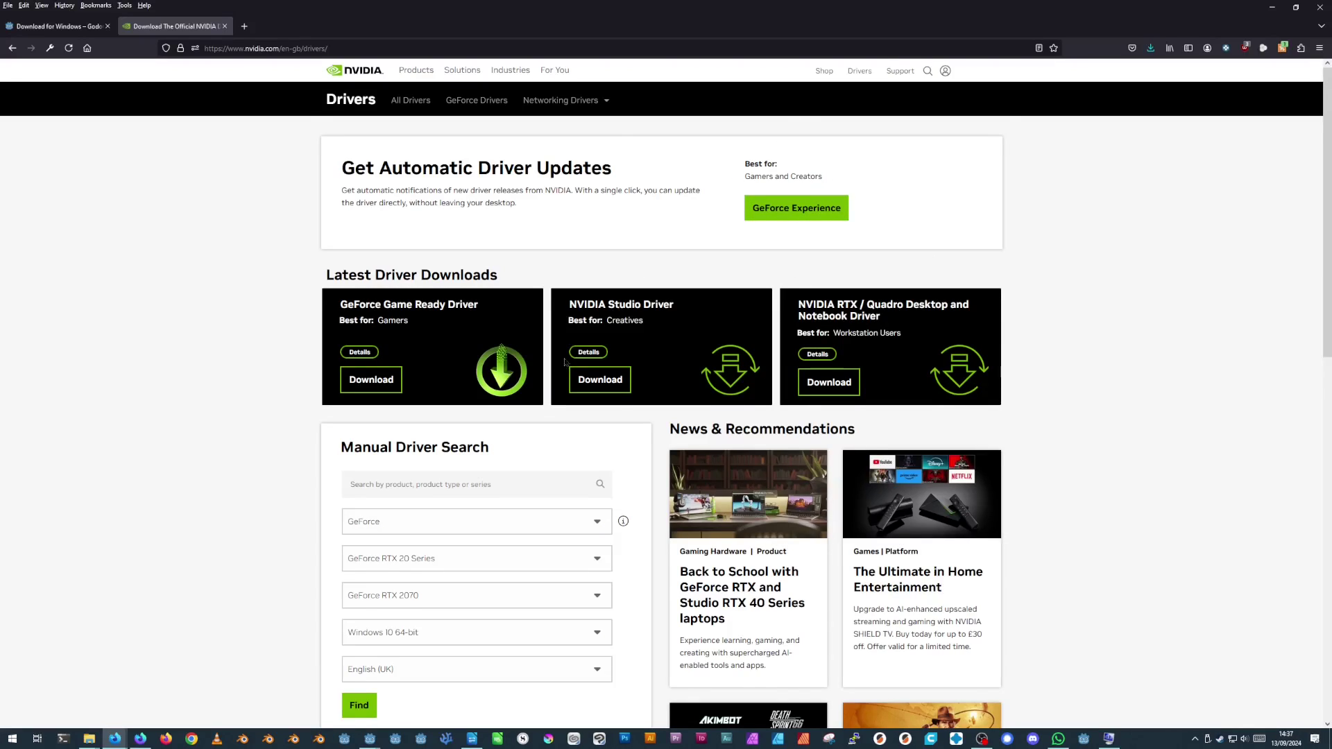
{"action": "scroll", "coordinate": [564, 366], "scroll_direction": "down", "scroll_amount": 3}
{"action": "left_click", "coordinate": [412, 309]}
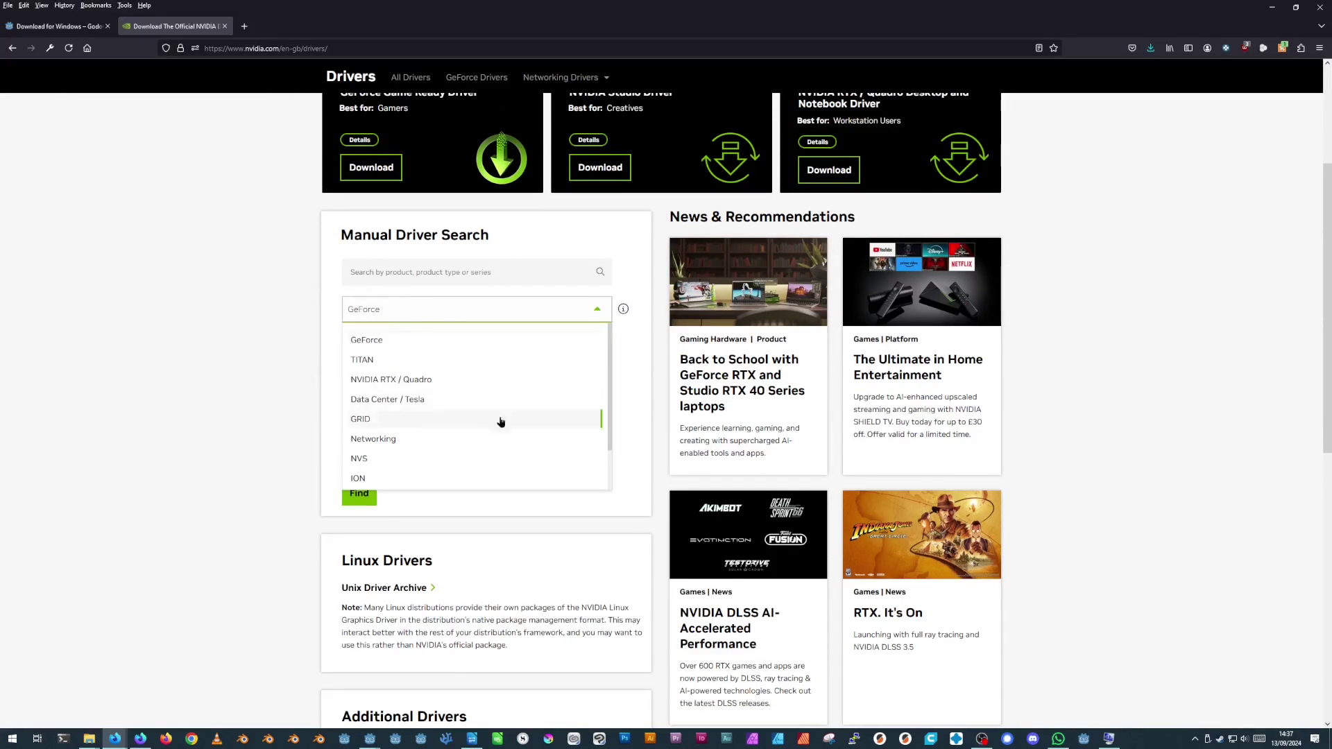
{"action": "left_click", "coordinate": [286, 356]}
{"action": "left_click", "coordinate": [467, 346]}
{"action": "scroll", "coordinate": [467, 444], "scroll_direction": "down", "scroll_amount": 5}
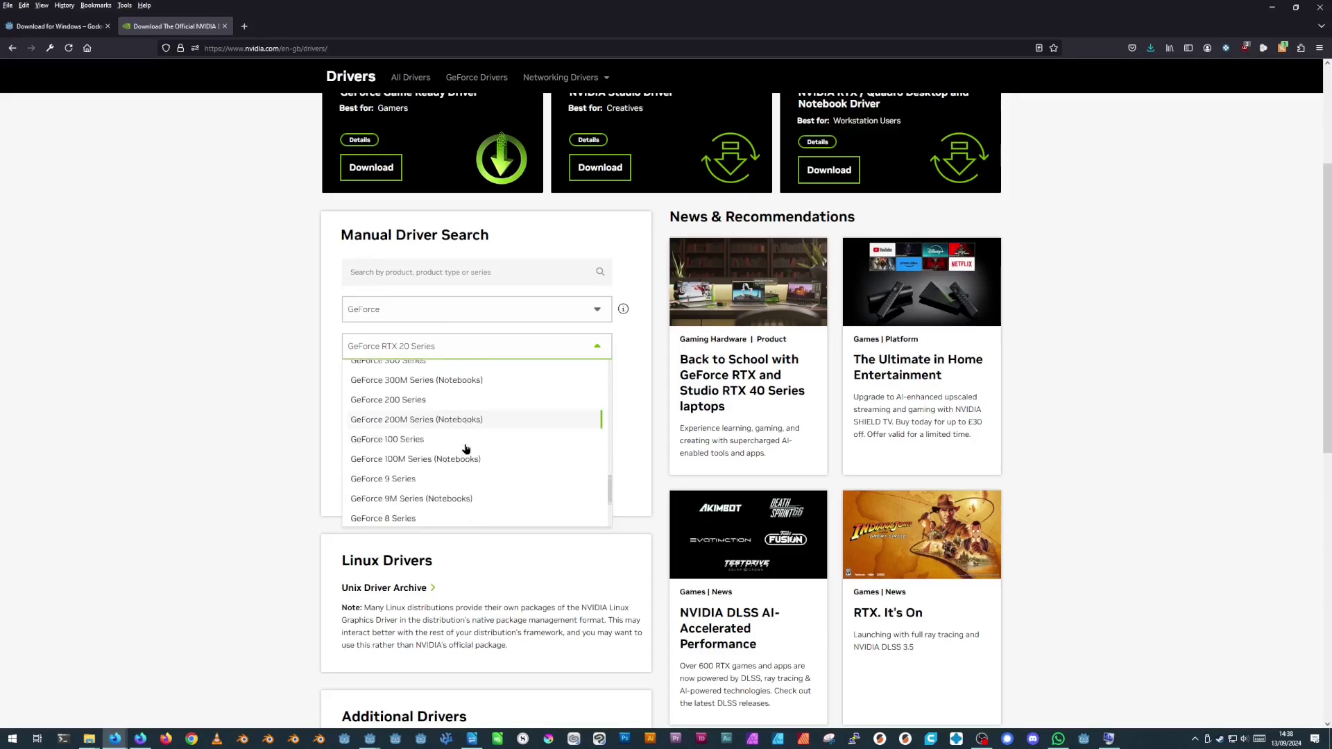
{"action": "scroll", "coordinate": [466, 450], "scroll_direction": "up", "scroll_amount": 4}
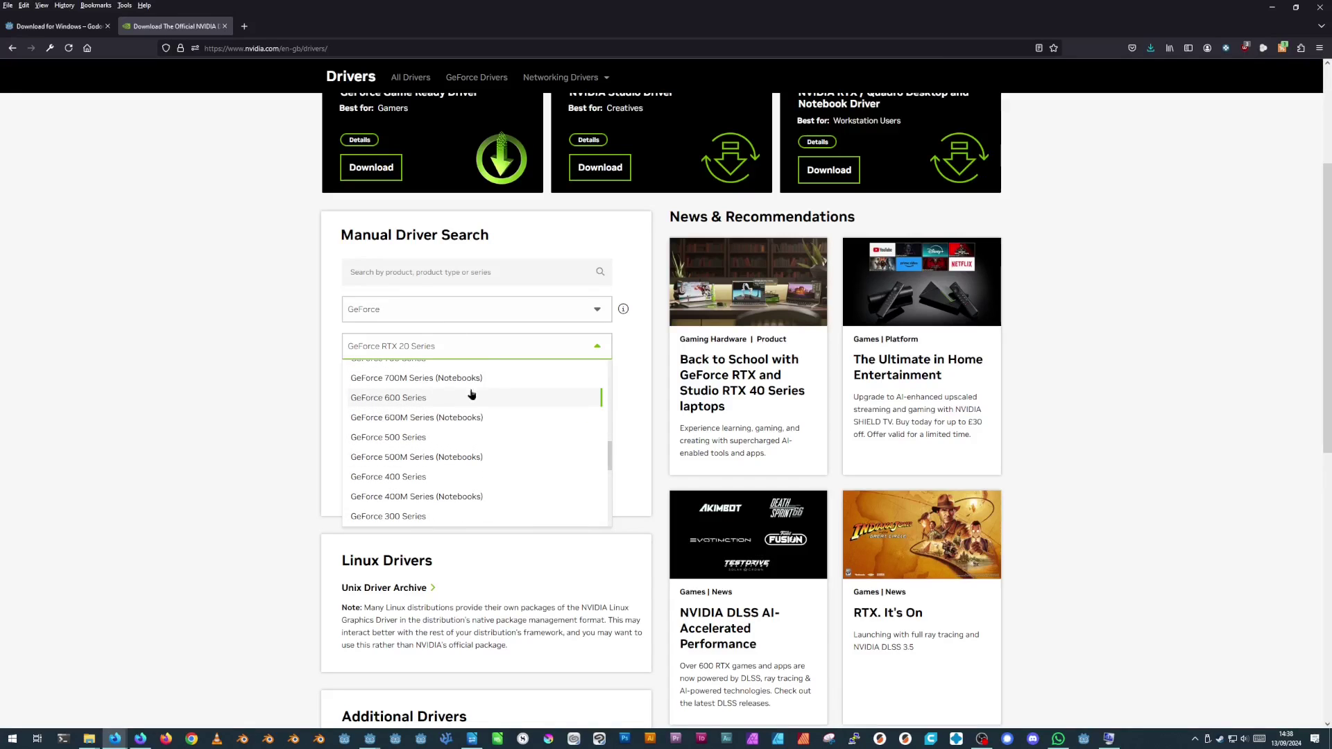
{"action": "scroll", "coordinate": [404, 422], "scroll_direction": "up", "scroll_amount": 3}
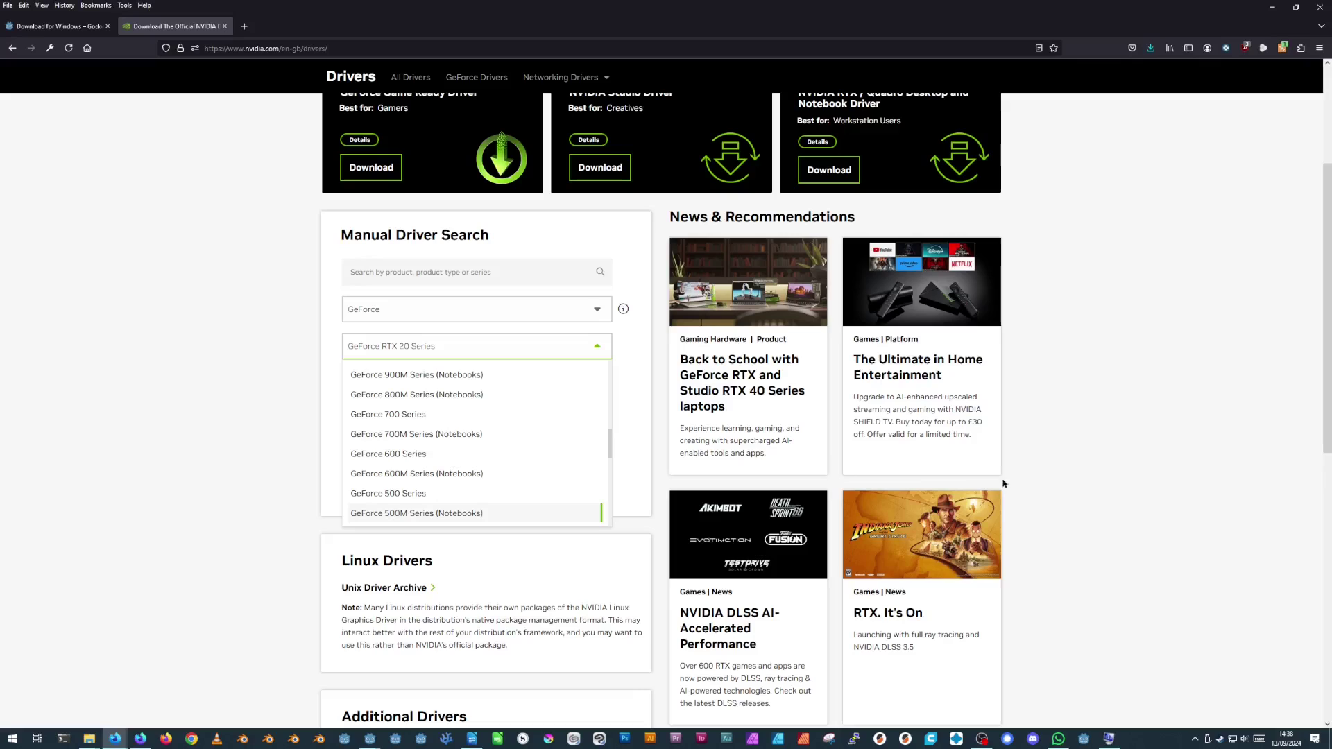
{"action": "left_click", "coordinate": [1109, 738]}
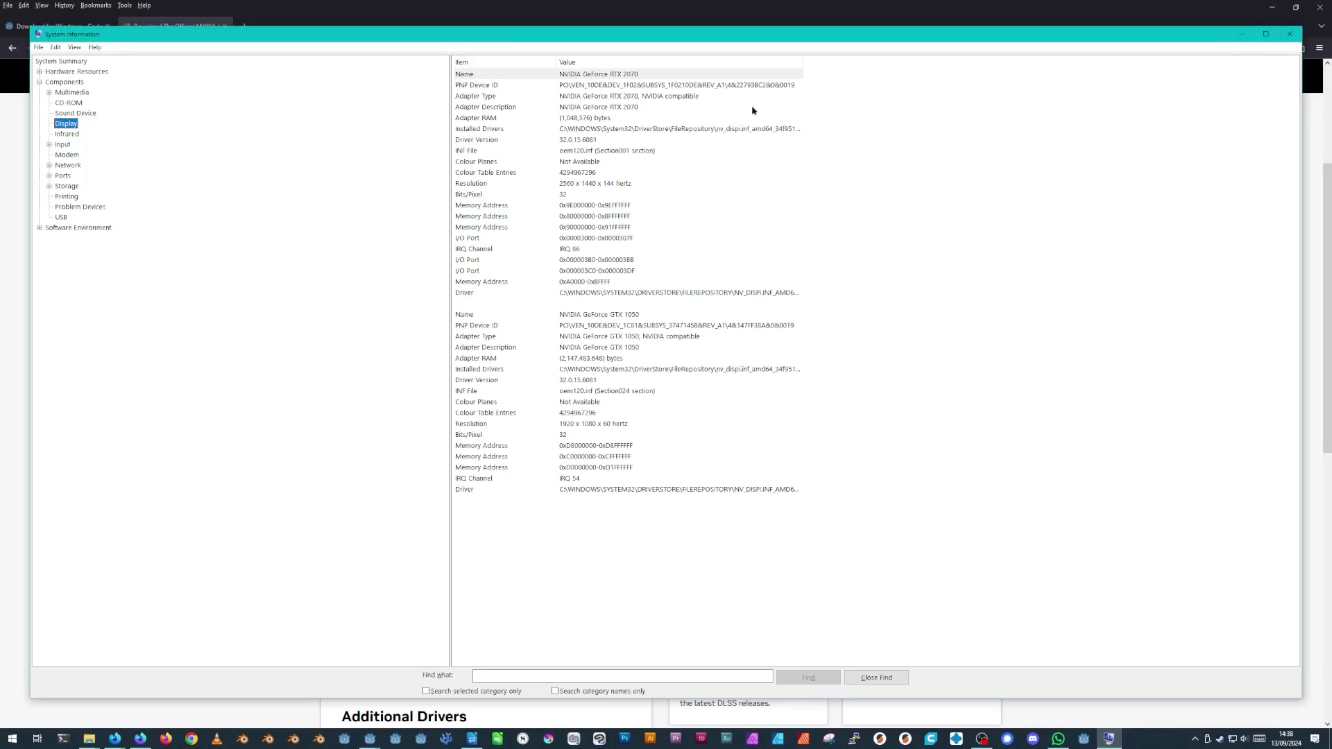
{"action": "left_click", "coordinate": [632, 76]}
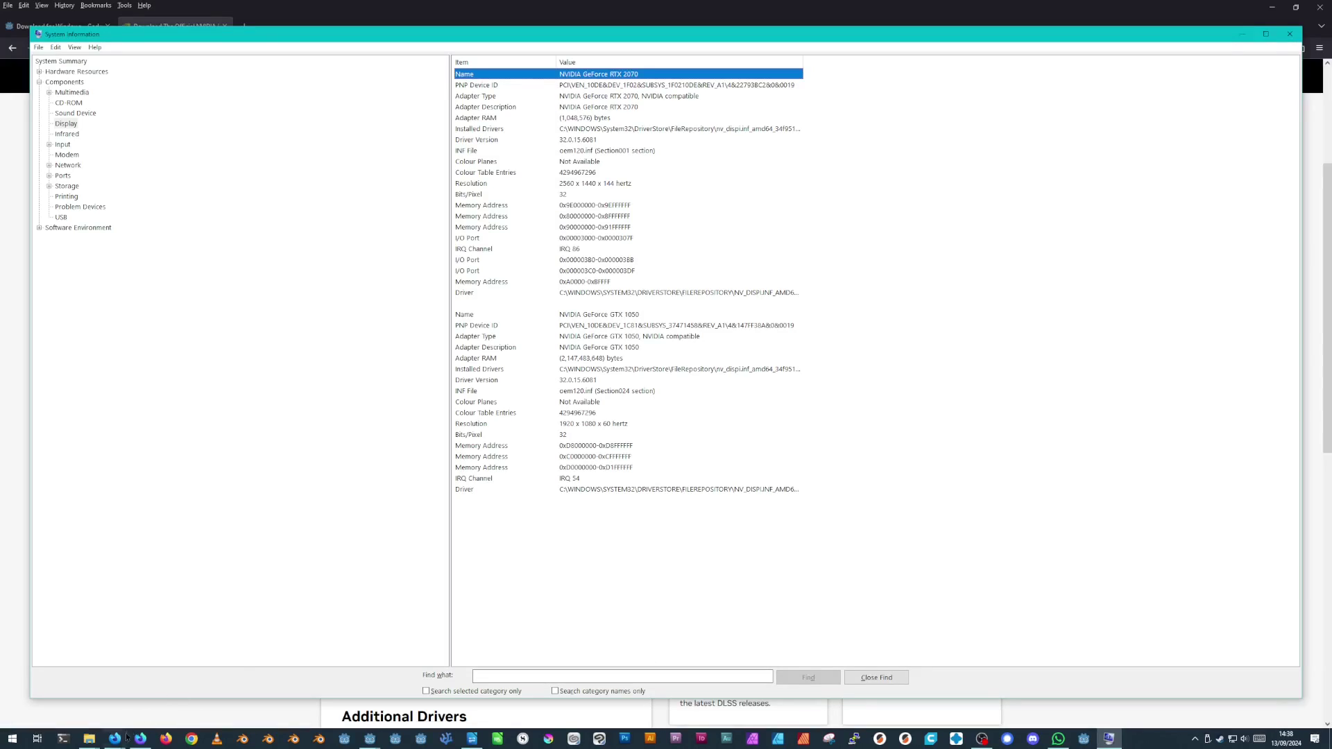
In a new browser tab, load amd.com and go to Resources & Support > Drivers.
{"action": "mouse_move", "coordinate": [126, 738]}
{"action": "left_click", "coordinate": [277, 699]}
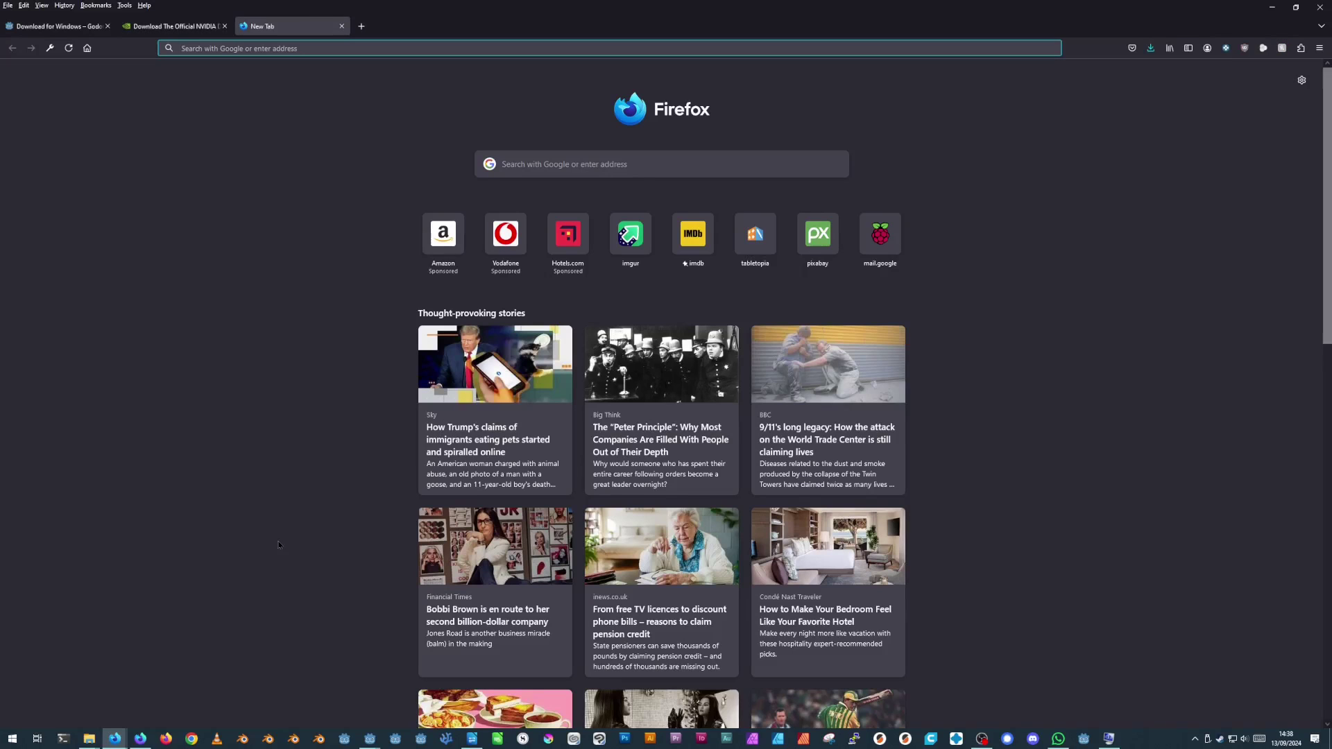
{"action": "type", "text": "amd.com/"}
{"action": "key", "text": "Return"}
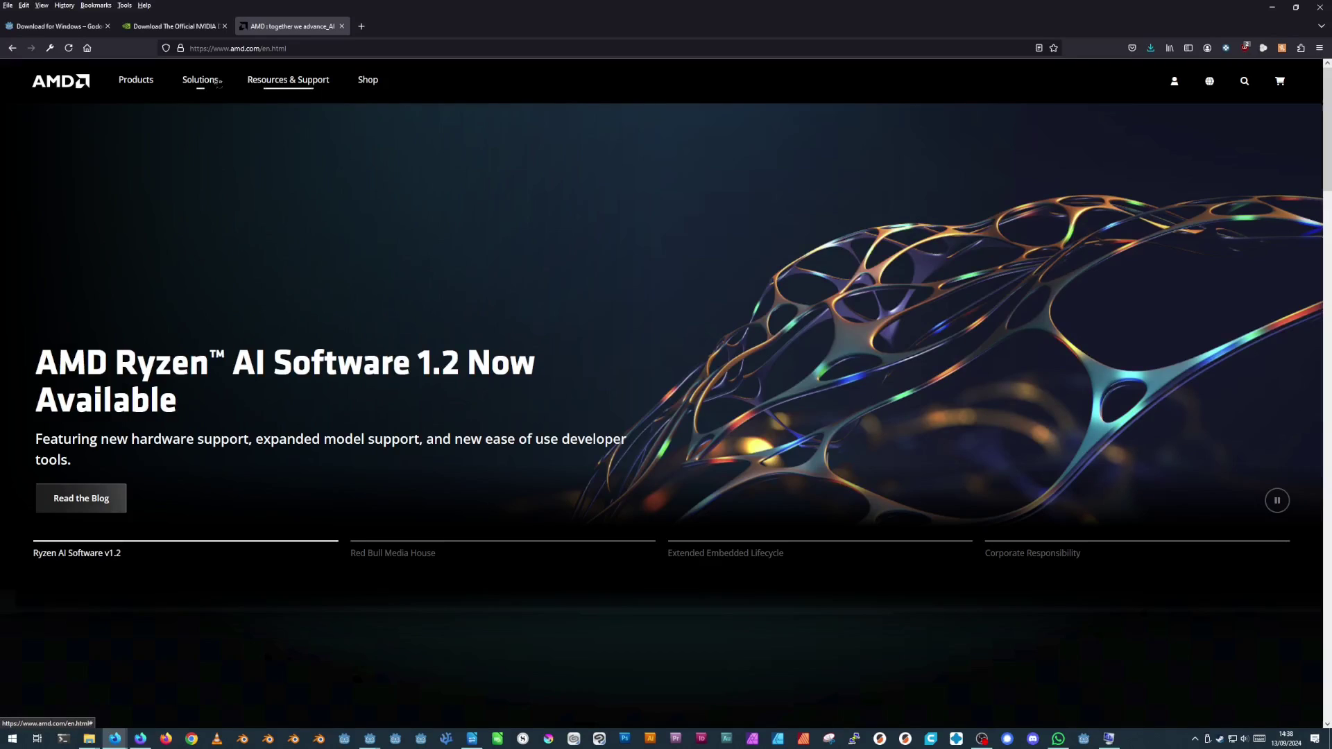
{"action": "left_click", "coordinate": [288, 80]}
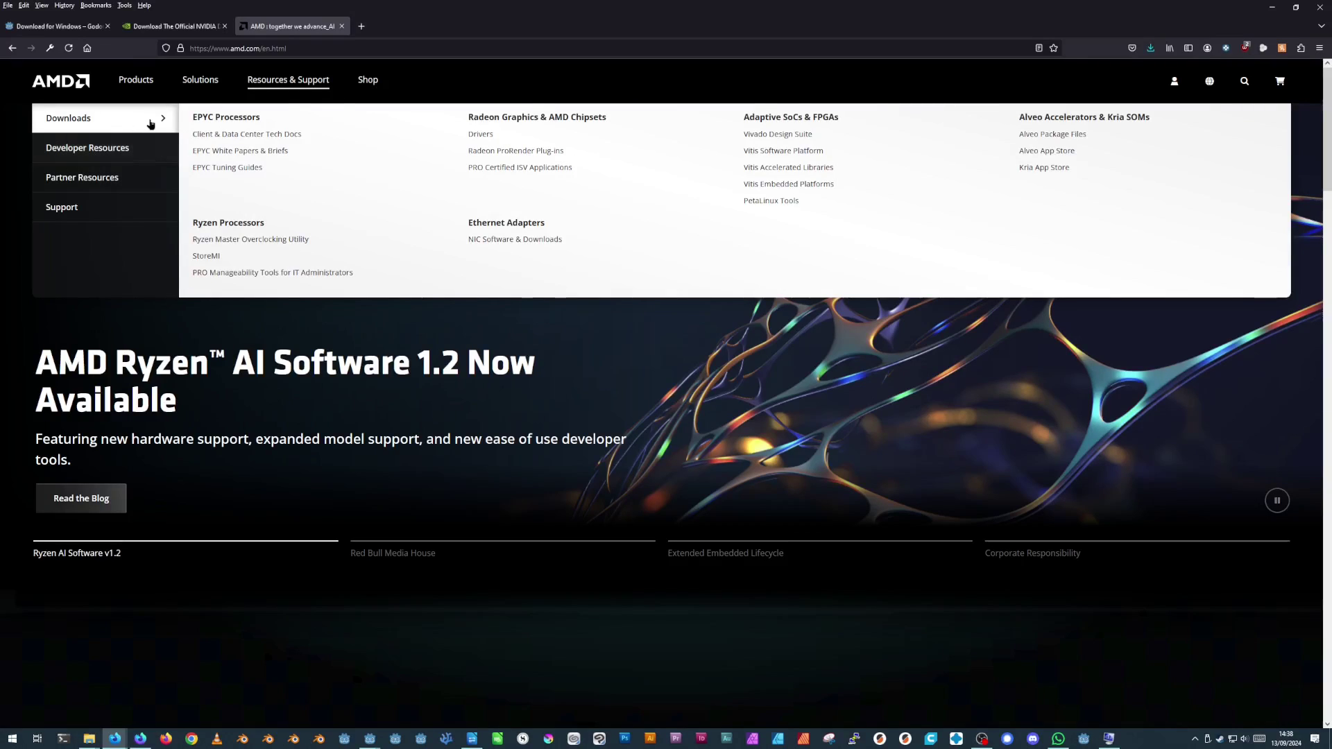
{"action": "left_click", "coordinate": [486, 136]}
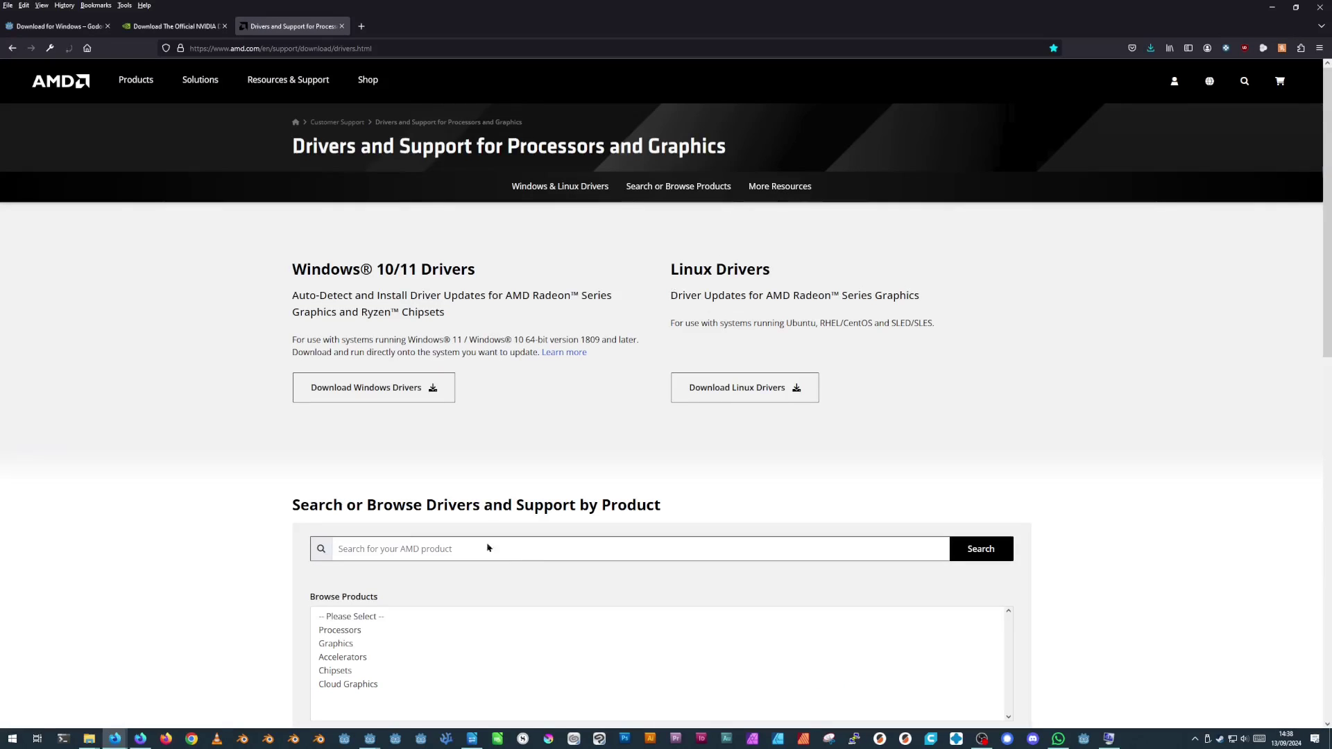
Under Browse Products, pick Graphics then Radeon HD to list the Radeon HD series.
{"action": "scroll", "coordinate": [413, 596], "scroll_direction": "down", "scroll_amount": 1}
{"action": "left_click", "coordinate": [355, 591]}
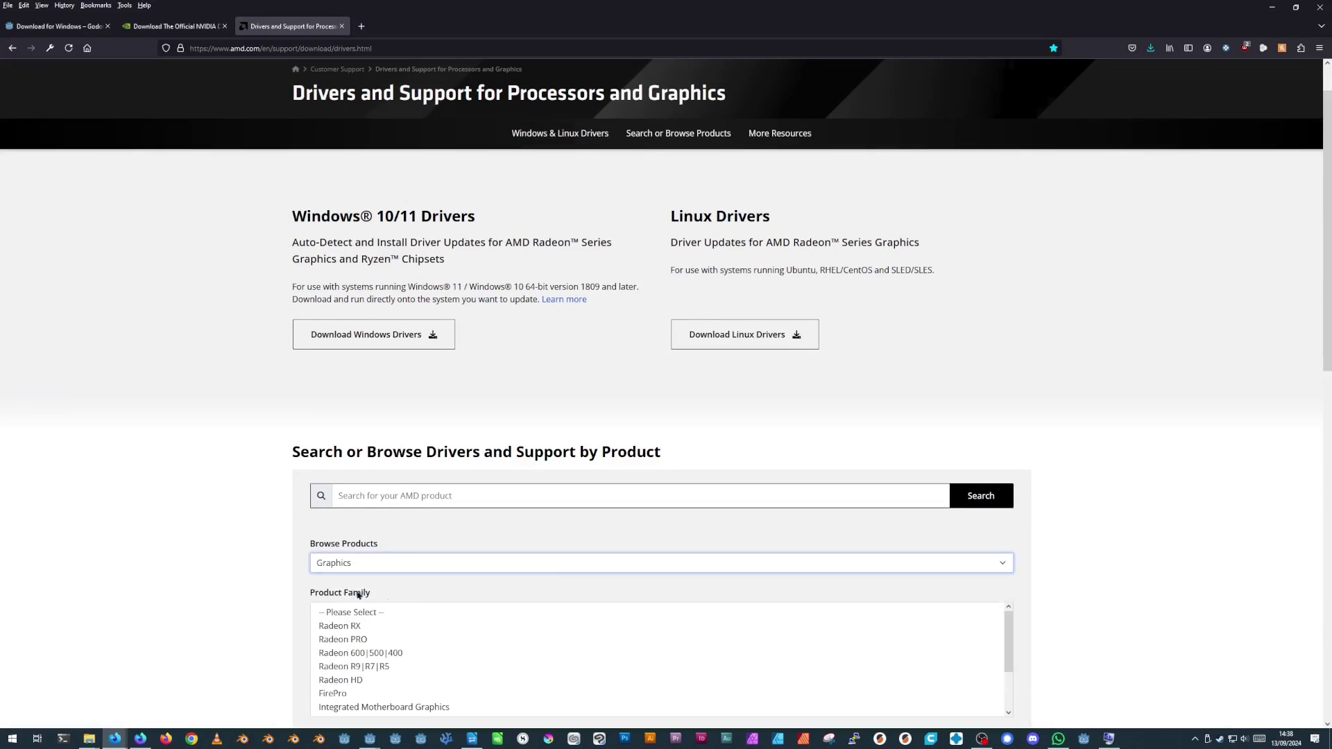
{"action": "scroll", "coordinate": [600, 402], "scroll_direction": "down", "scroll_amount": 3}
{"action": "left_click", "coordinate": [340, 468]}
{"action": "scroll", "coordinate": [430, 467], "scroll_direction": "down", "scroll_amount": 4}
{"action": "scroll", "coordinate": [430, 467], "scroll_direction": "down", "scroll_amount": 2}
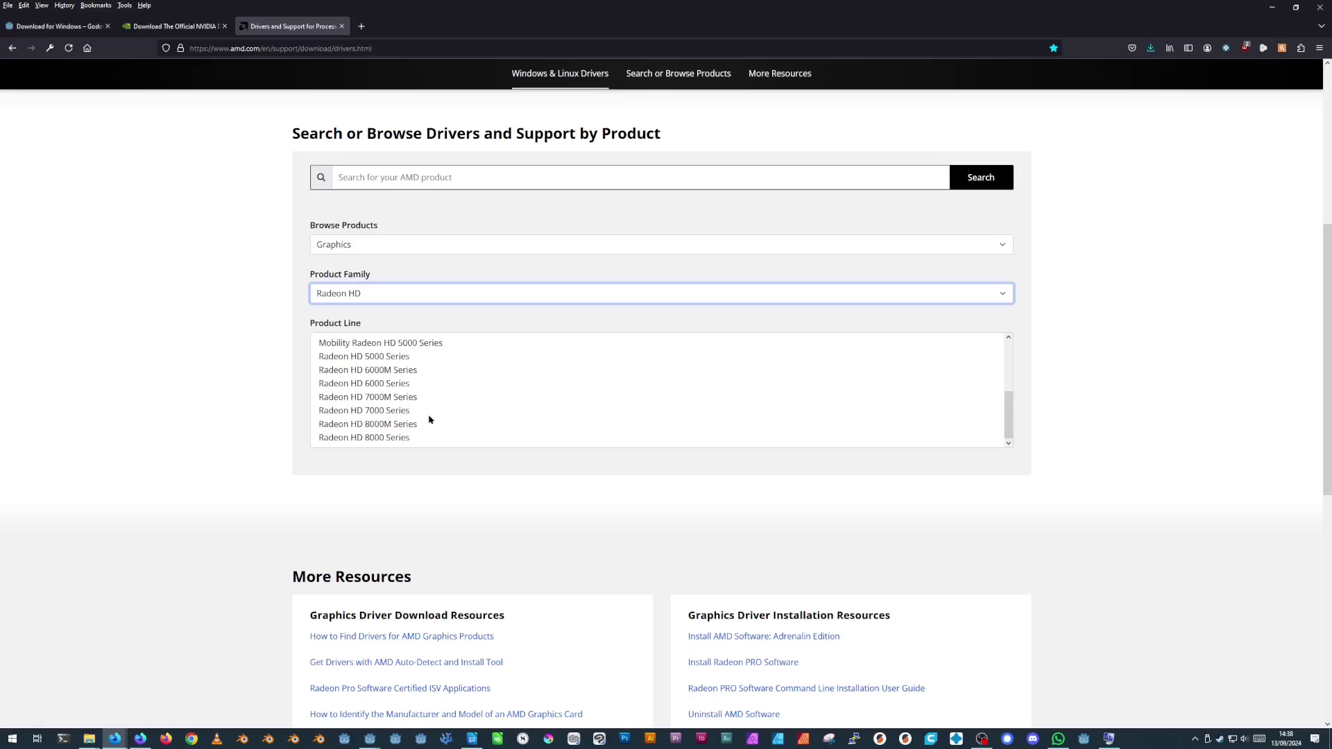
{"action": "left_click", "coordinate": [199, 404]}
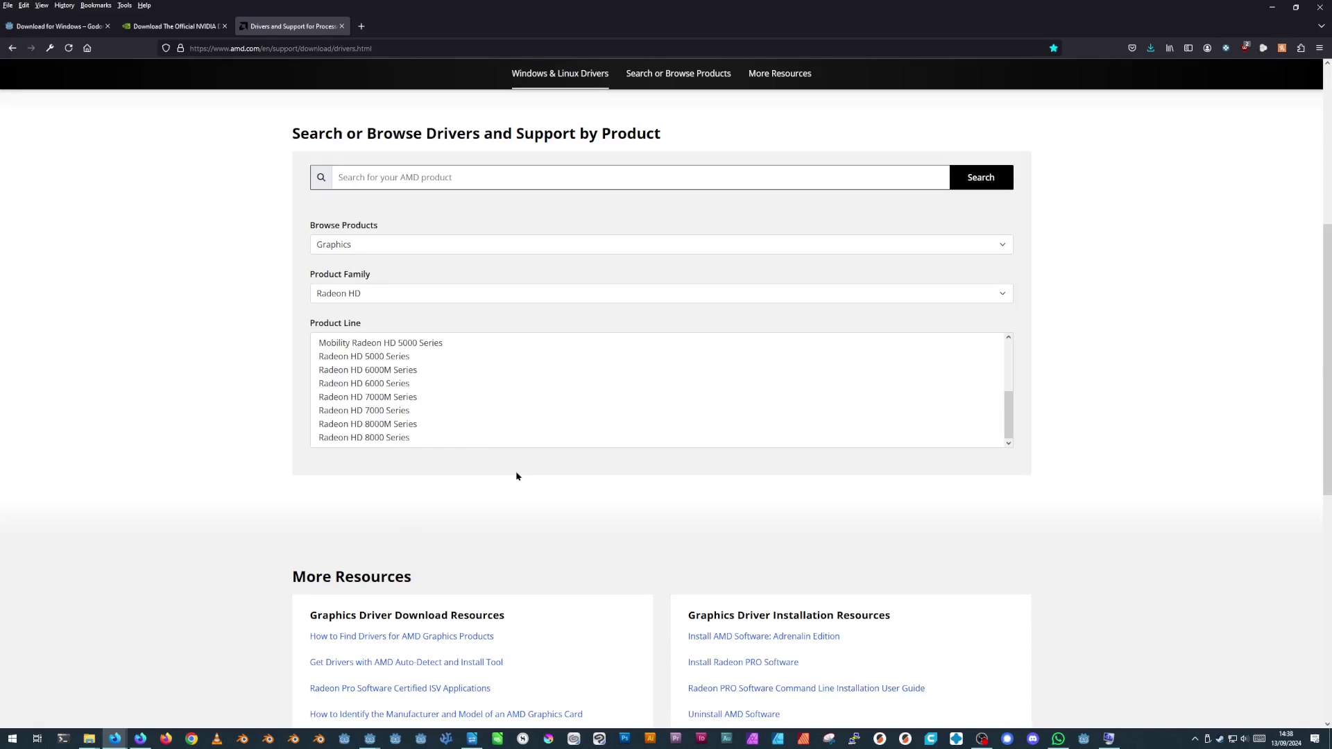